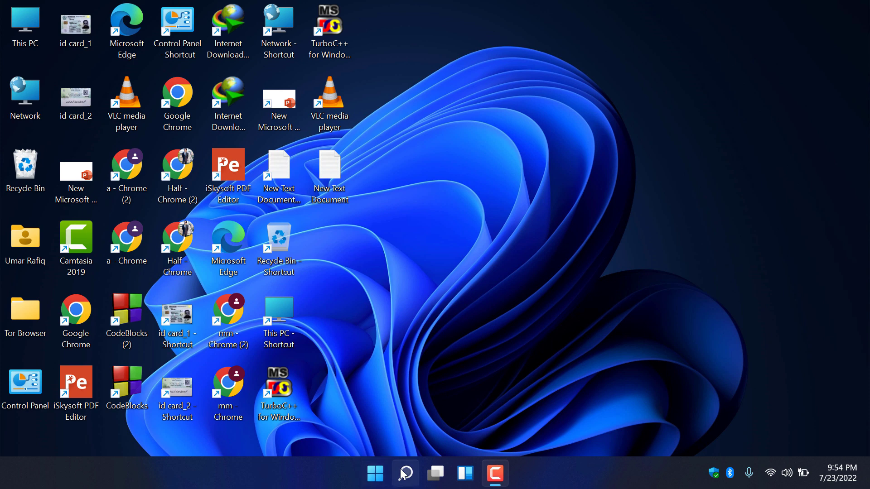
- Search for Access from the desktop and open the Access app
click(406, 473)
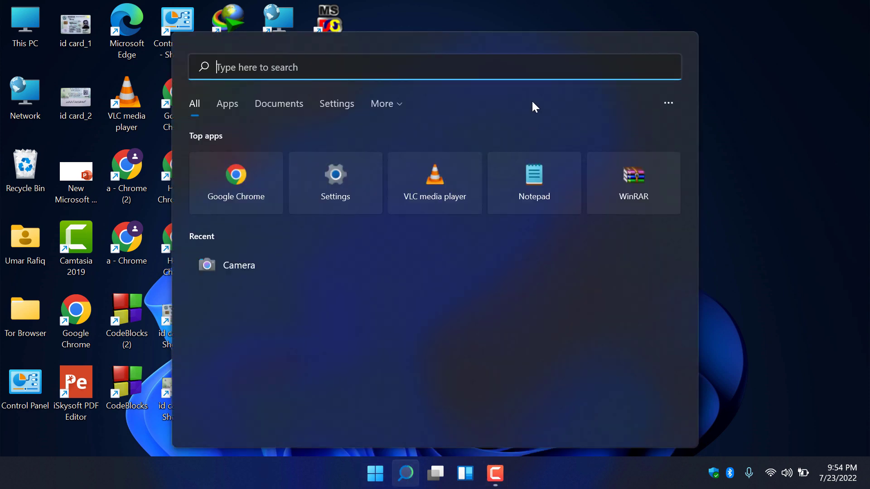
text(access)
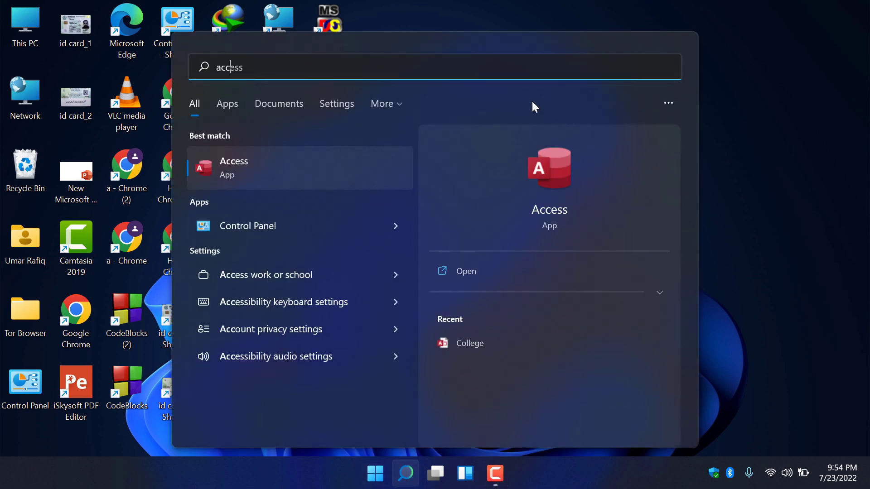
click(273, 164)
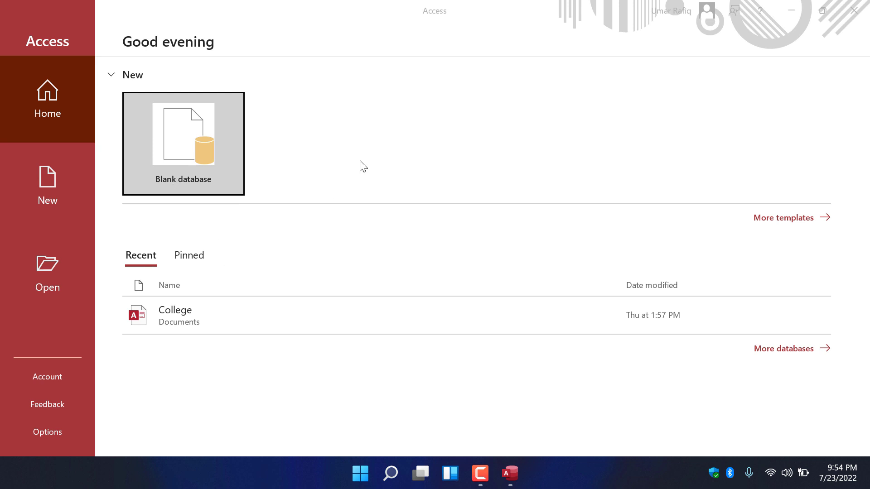
- Create a blank database with the file name Test
click(184, 157)
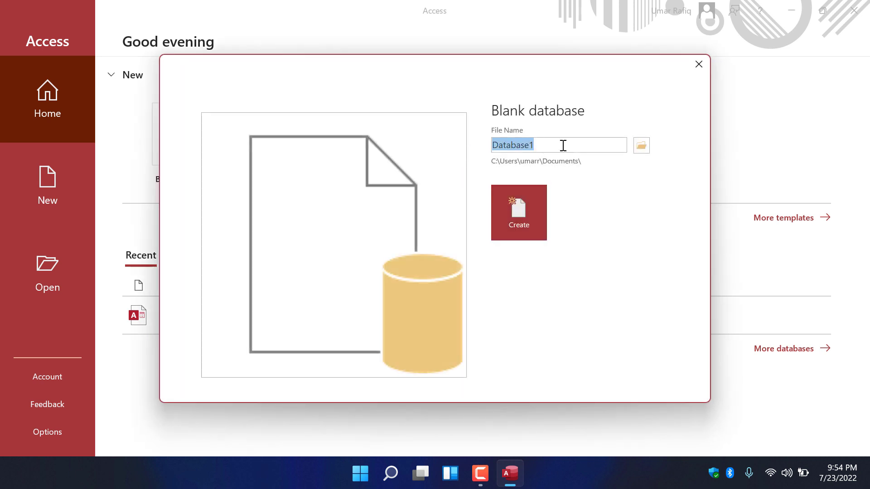
click(563, 145)
double_click(563, 145)
key(BackSpace)
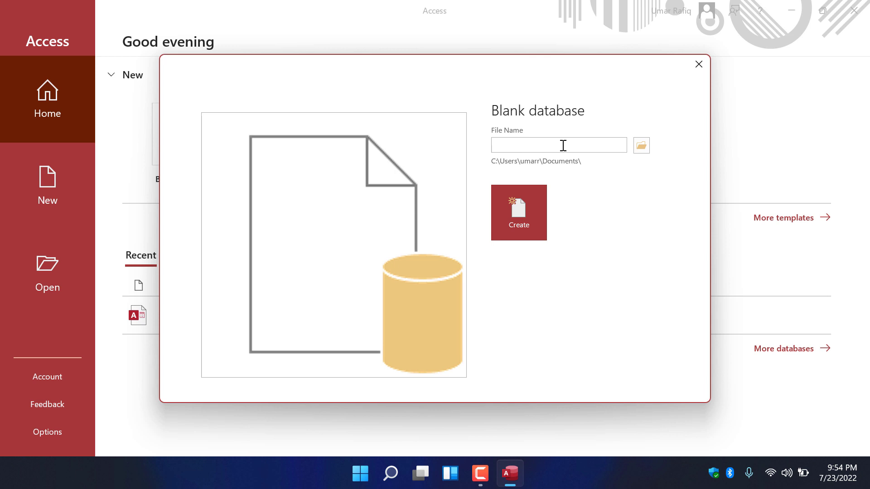
text(Empl)
key(BackSpace)
key(BackSpace)
key(BackSpace)
key(BackSpace)
text(Test)
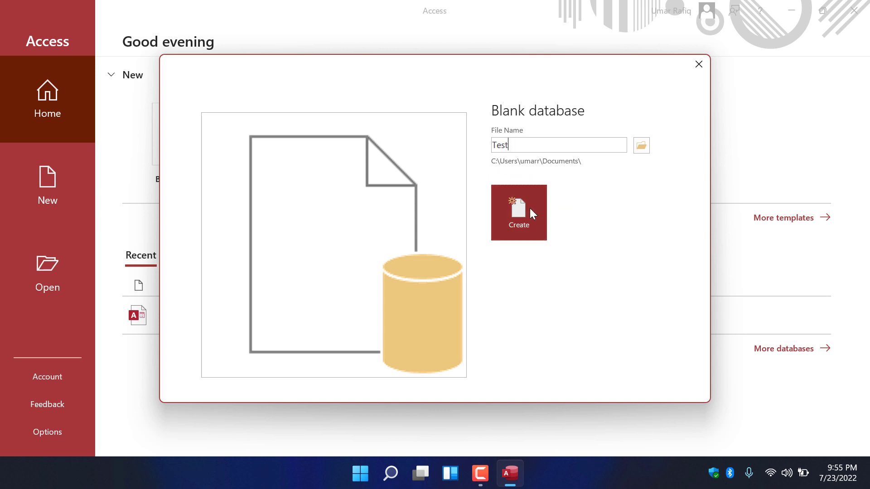
click(518, 213)
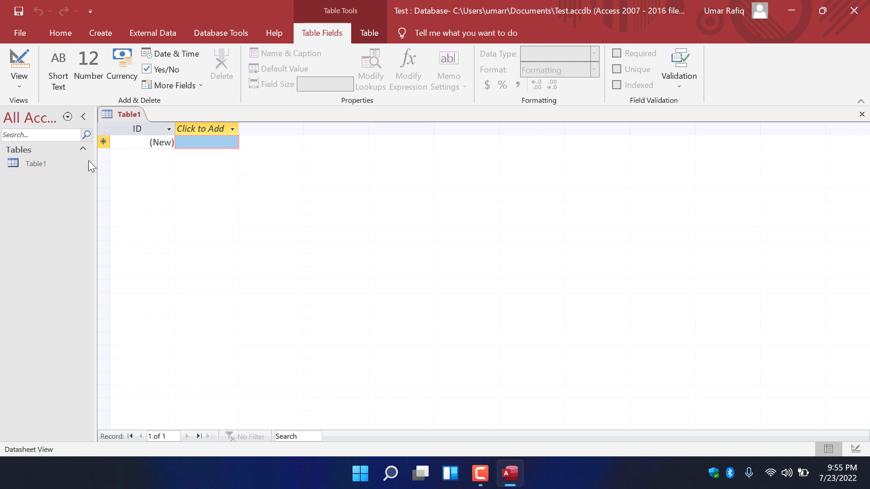
- Widen the object list and switch Table1 to Design View, saving the table under the name Teacher
drag(96, 167, 179, 167)
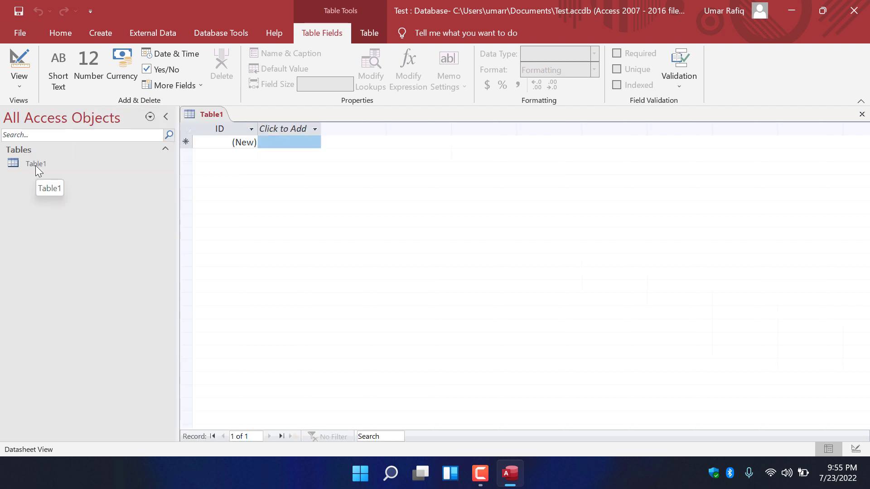
click(18, 89)
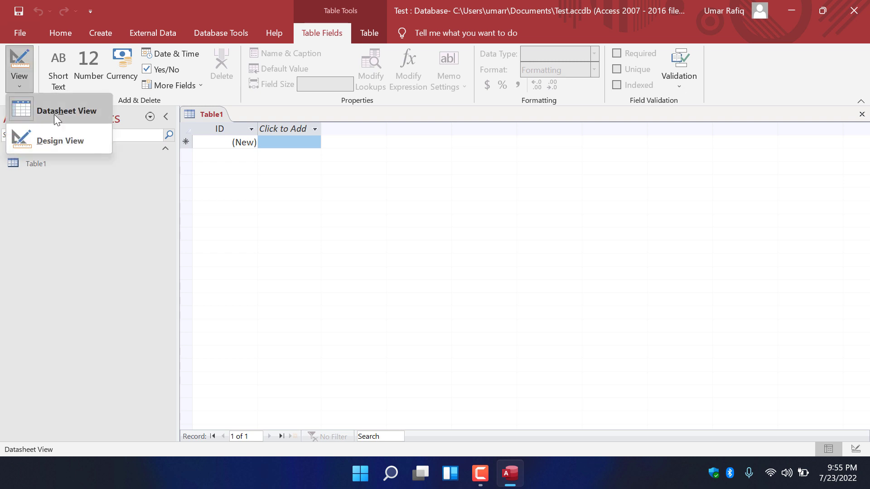
click(68, 141)
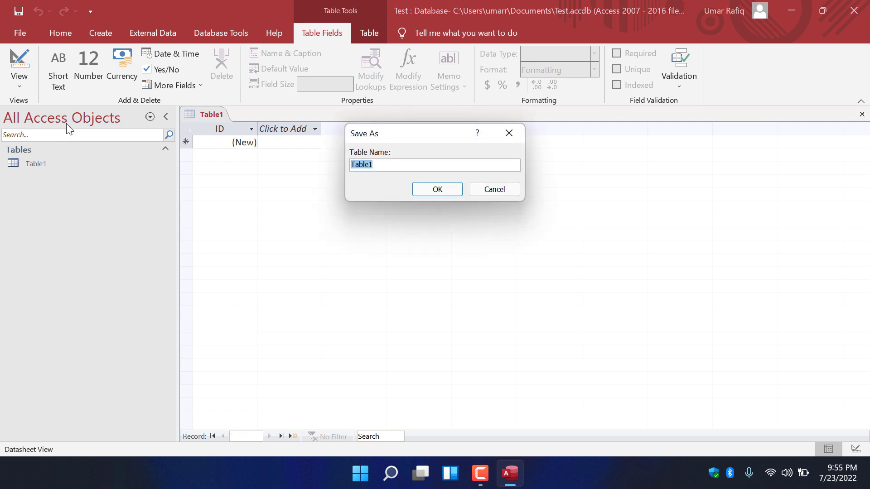
key(BackSpace)
text(Teacher)
click(420, 188)
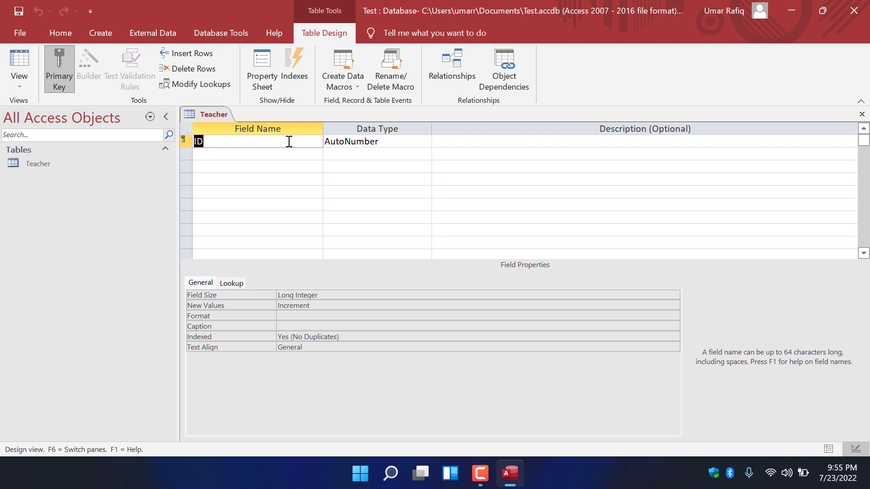
- Rename the ID field as TID and set its data type to Number
text(TID)
key(Tab)
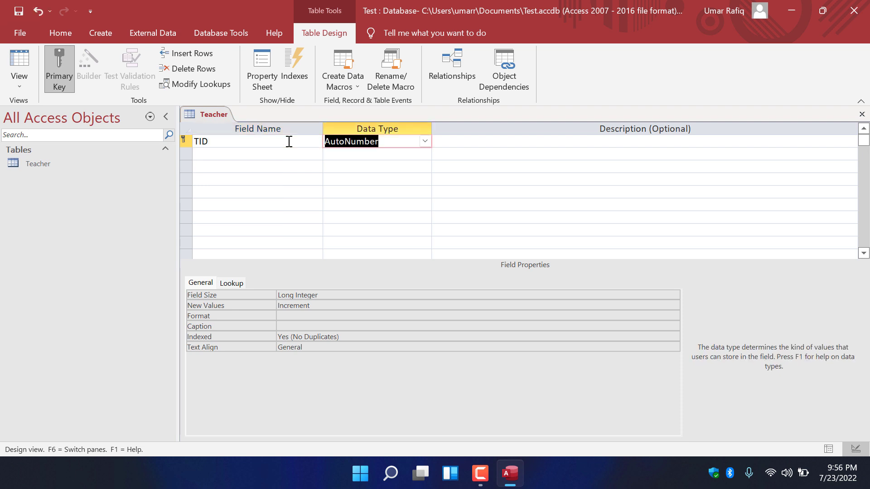
click(425, 142)
click(375, 180)
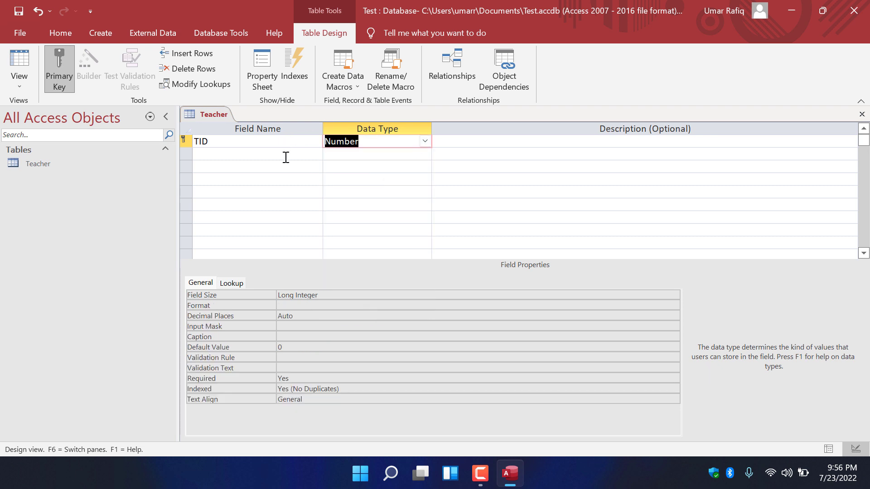
- Add the fields TName and Qualification below TID, both with the Short Text data type
click(274, 154)
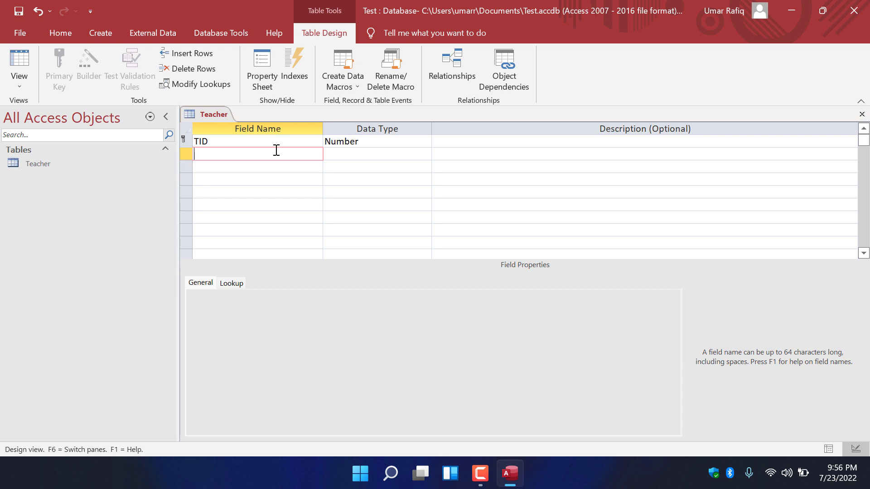
text(TName)
key(Tab)
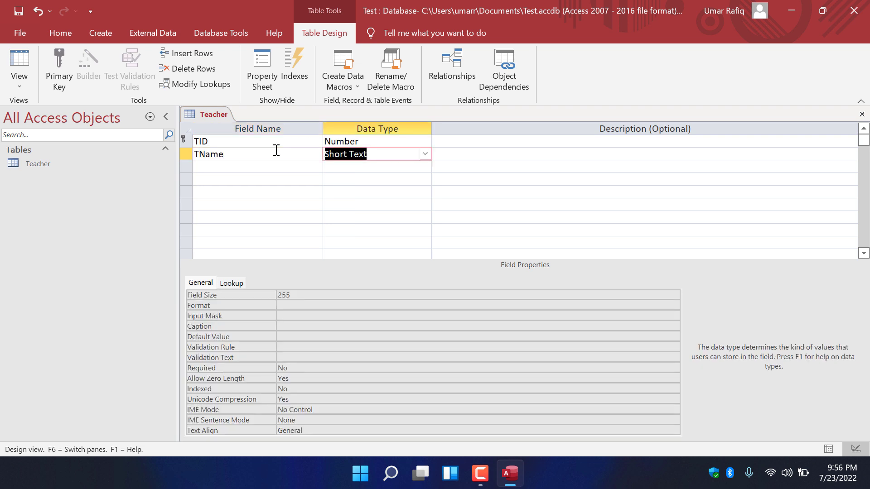
key(Tab)
key(Tab)
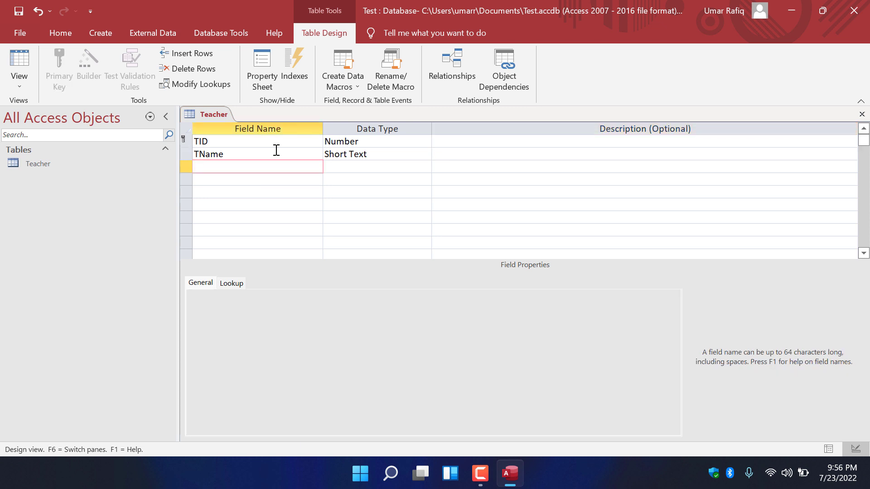
text(Qualification)
key(Tab)
key(Tab)
key(Tab)
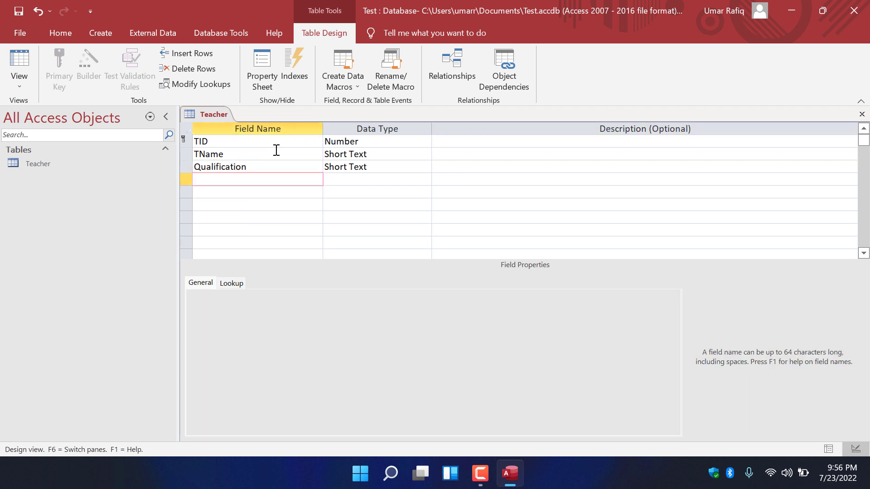
- Add a Phone field below Qualification and keep its data type as Short Text
text(Phone)
key(Tab)
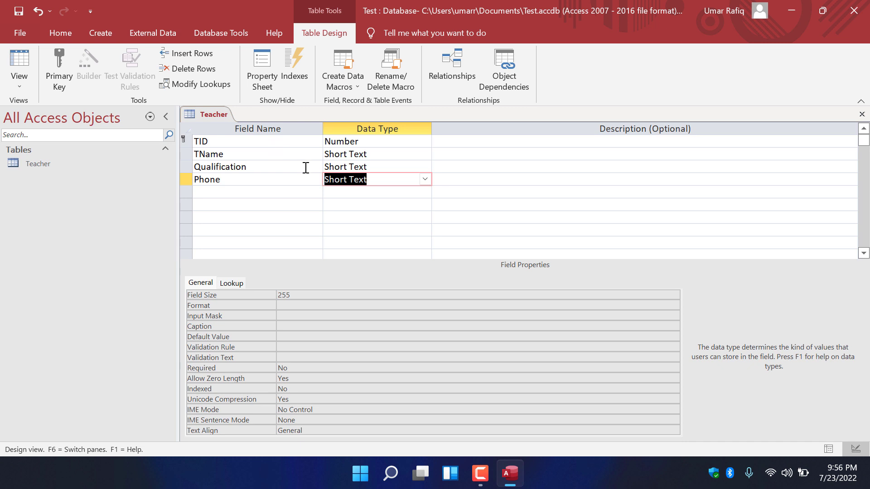
click(422, 179)
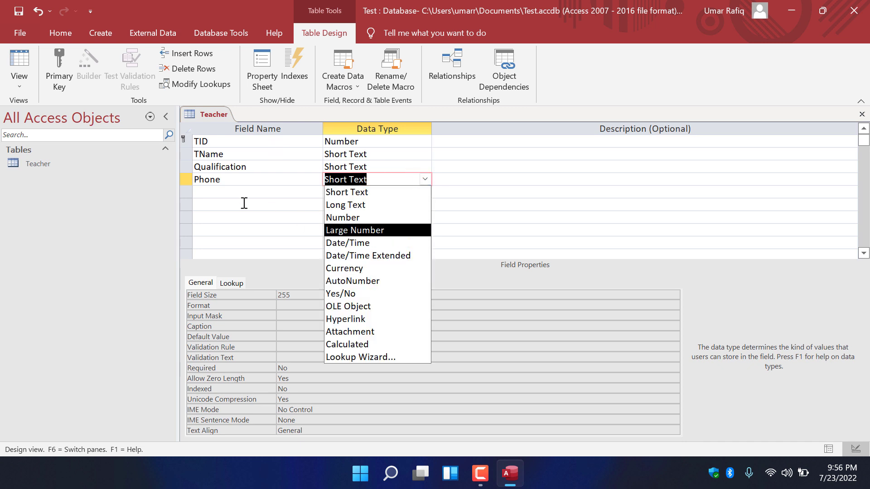
click(269, 192)
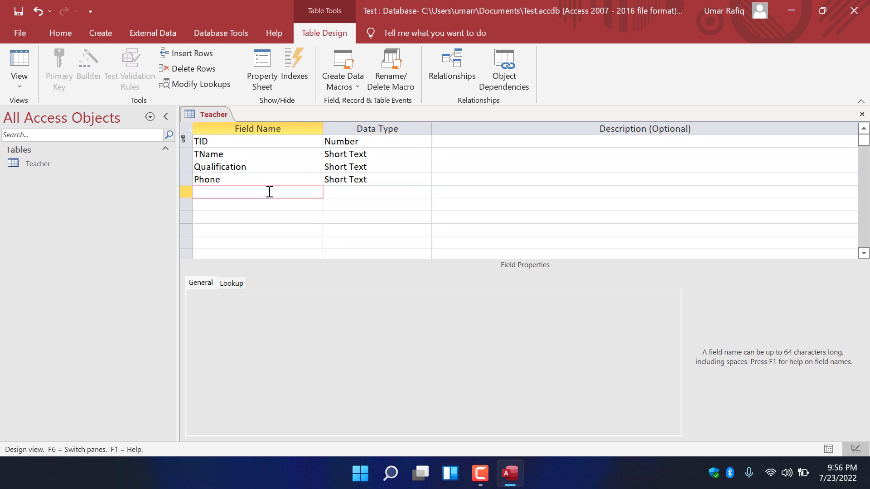
- Add a DOB field with the Date/Time data type and an Address field with the Short Text data type
text(DOB)
key(Tab)
text(d)
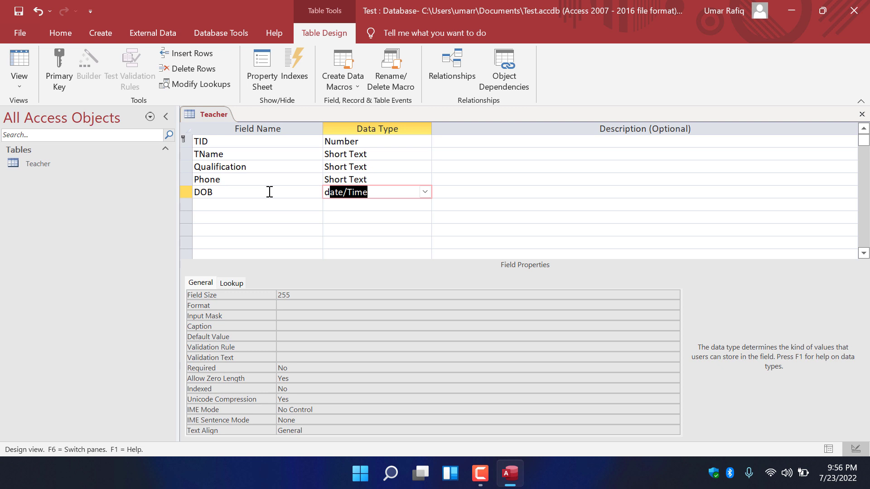
key(Tab)
key(Tab)
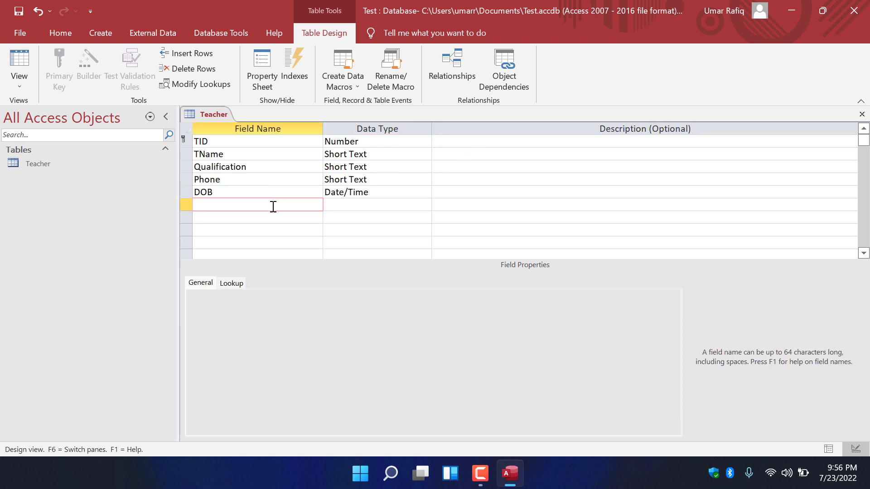
text(Address)
key(Tab)
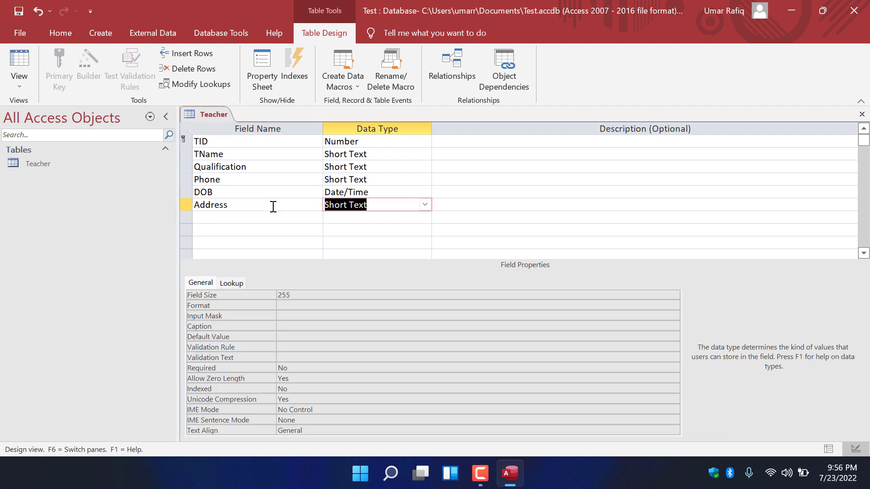
key(Tab)
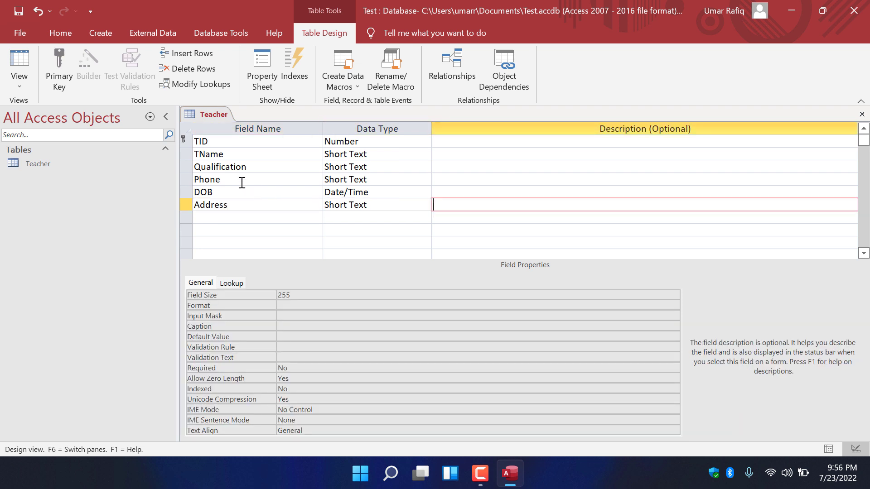
- Set the TName field as the primary key of the Teacher table
click(215, 195)
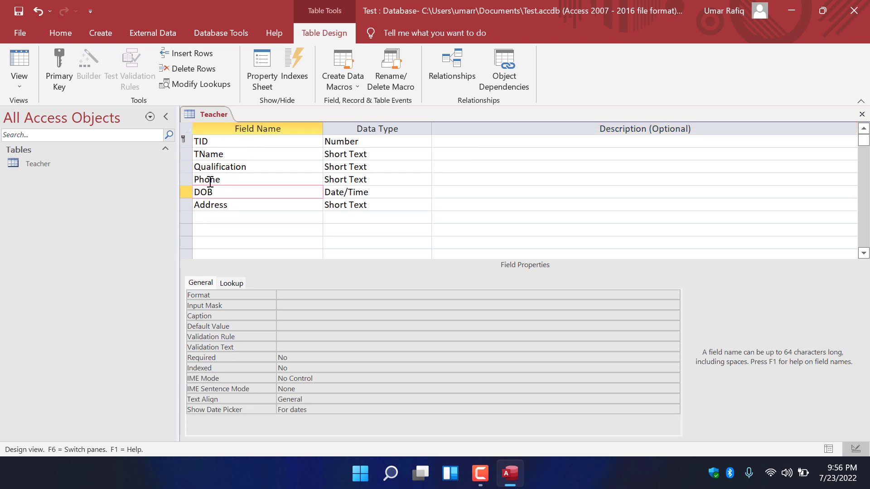
right_click(187, 154)
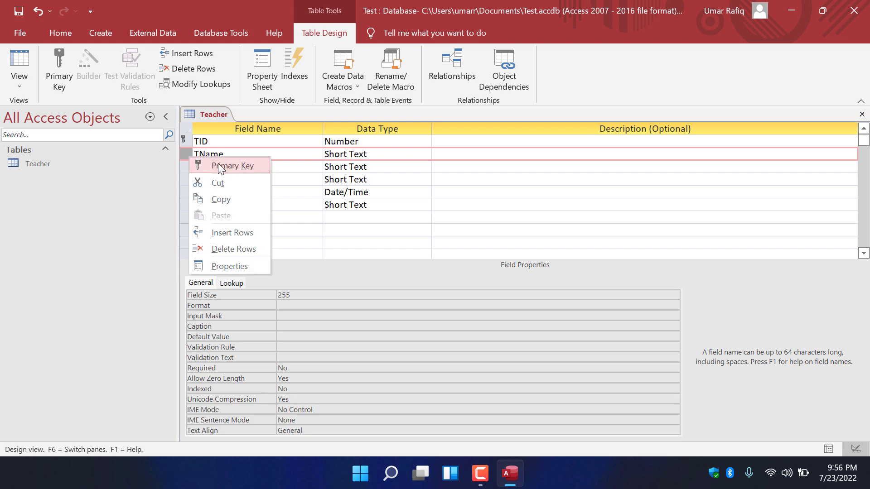
click(232, 165)
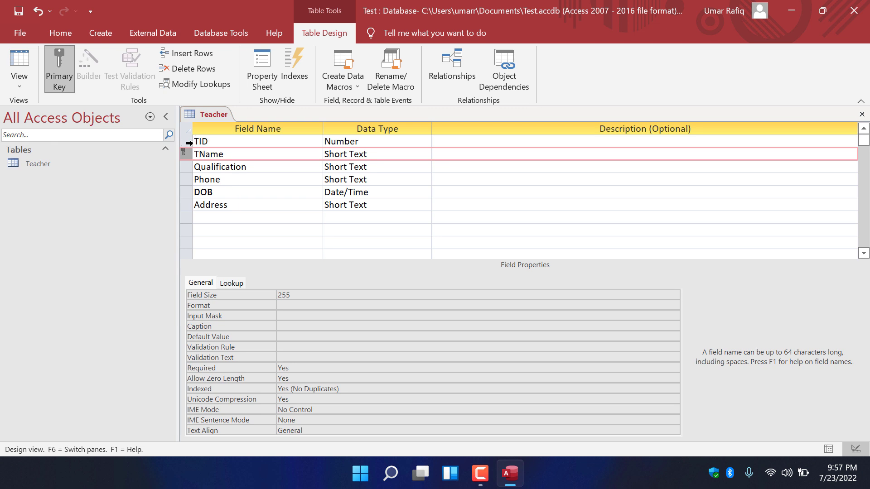
- Set the TID field as the primary key of the Teacher table
click(189, 143)
right_click(189, 143)
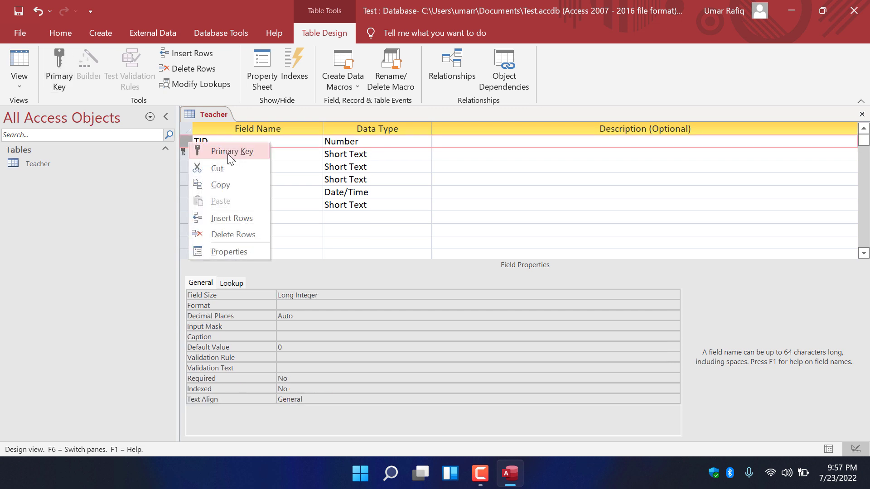
click(228, 149)
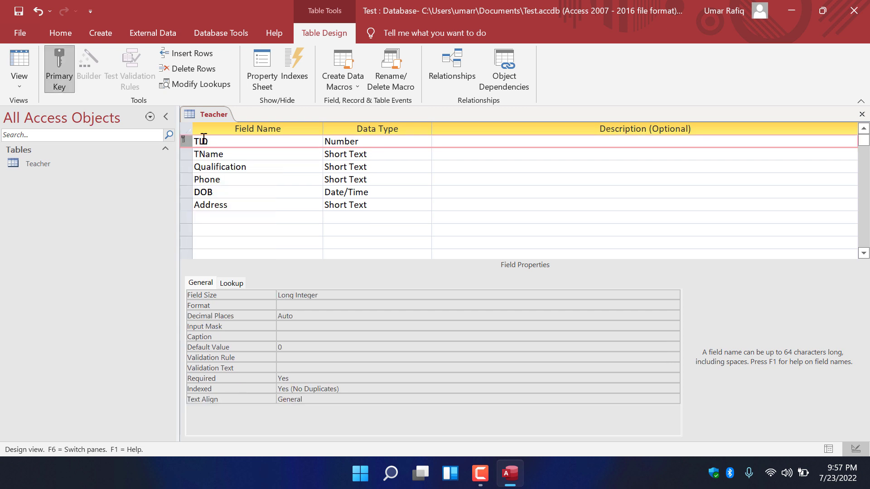
right_click(208, 113)
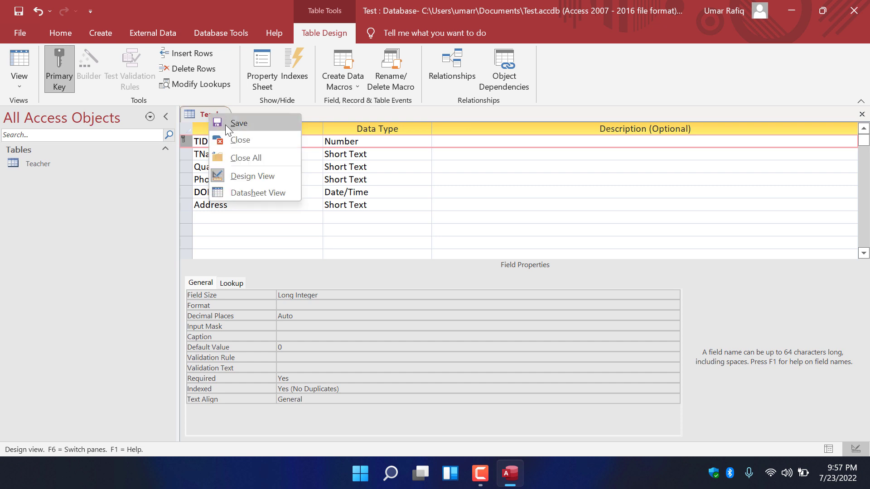
click(187, 119)
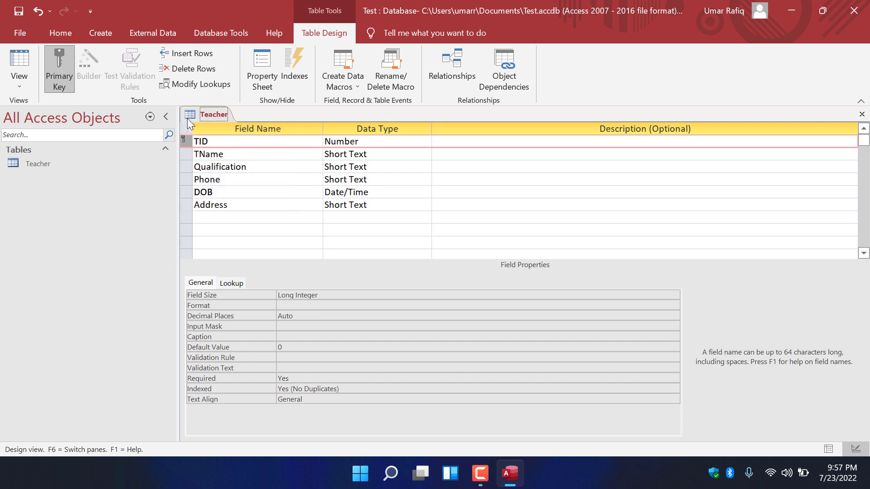
click(22, 31)
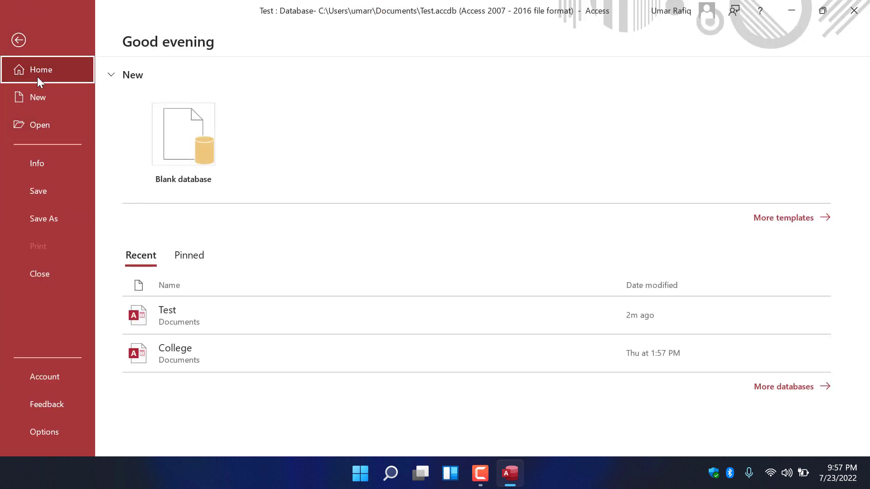
click(18, 40)
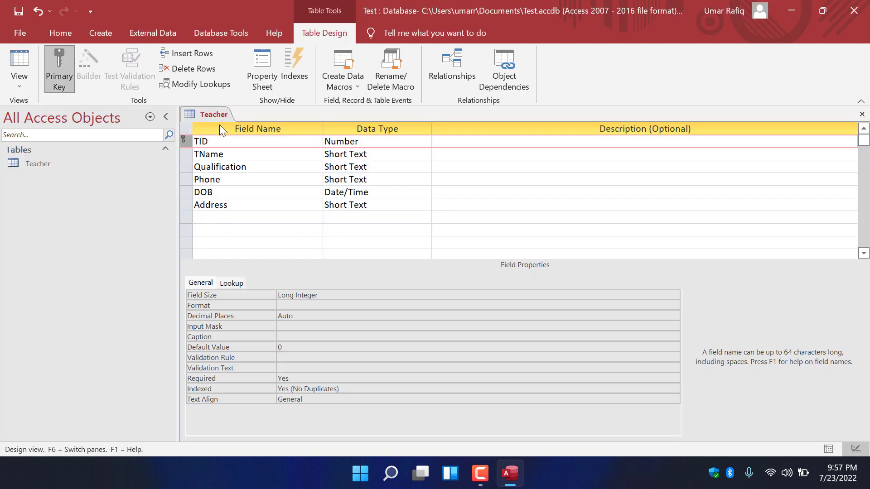
- Save the design of the Teacher table
right_click(207, 112)
click(222, 119)
right_click(218, 114)
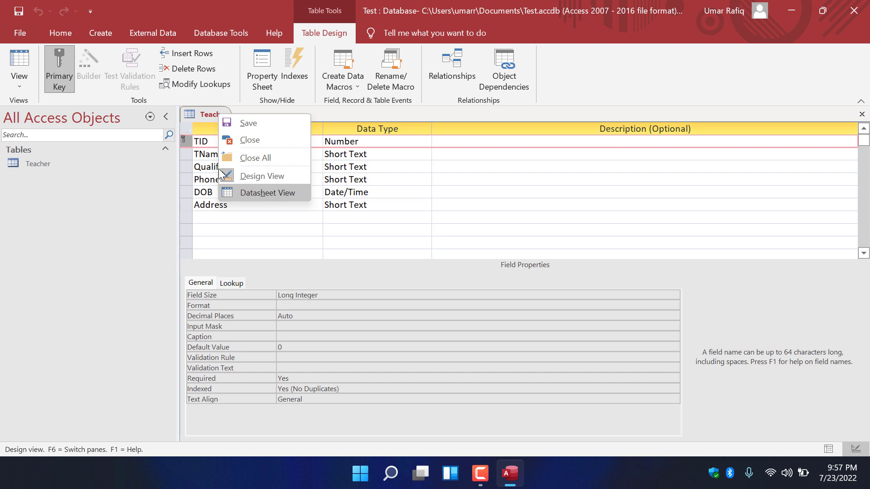
click(18, 86)
click(214, 116)
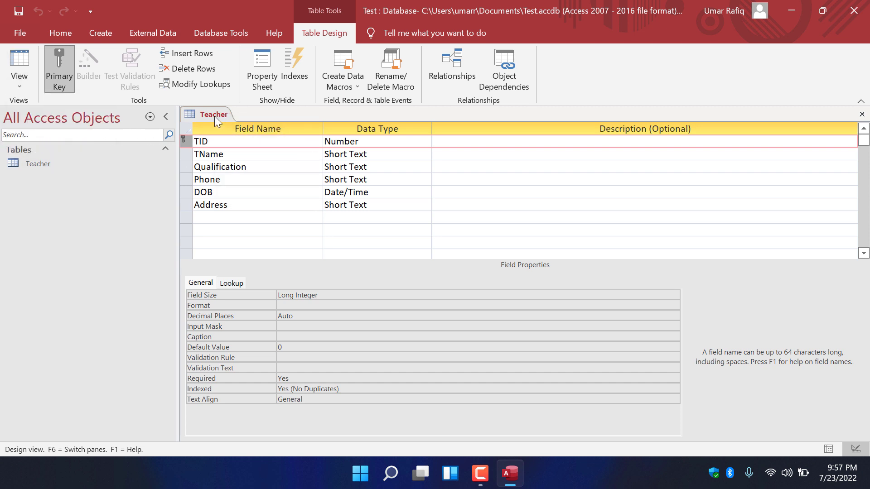
- Open the Teacher table in Datasheet View and enter TID 100, the teacher's full name and qualification MCS in the first record
right_click(213, 115)
click(250, 194)
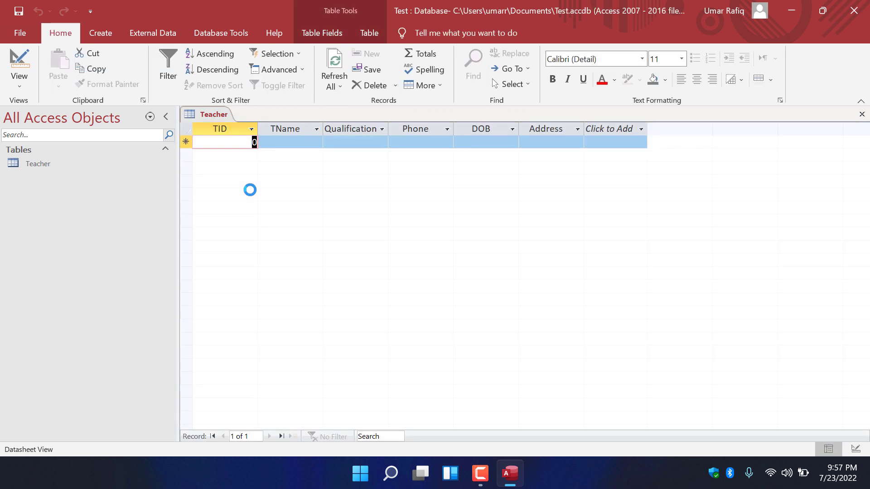
text(100)
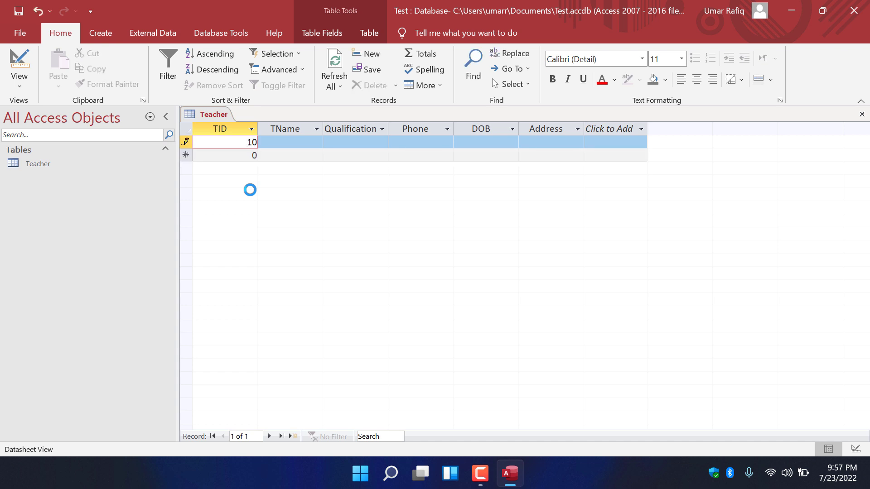
key(Tab)
text(Umar)
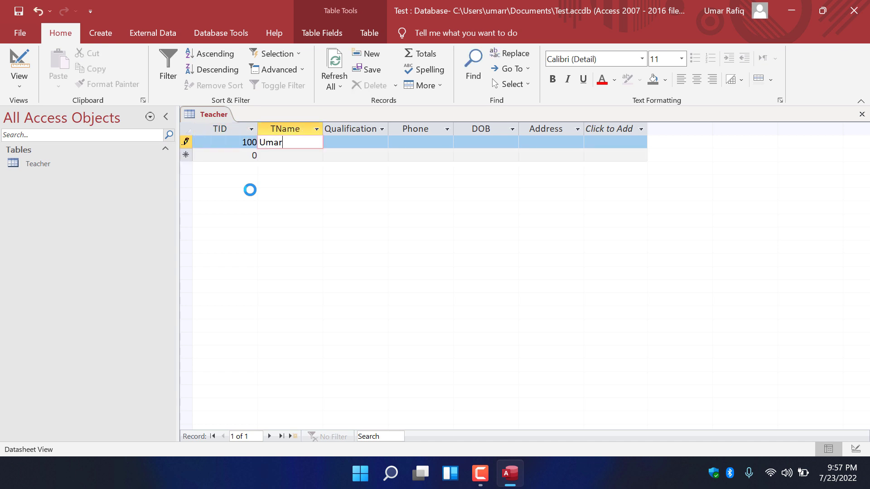
text( Rafiq)
key(Tab)
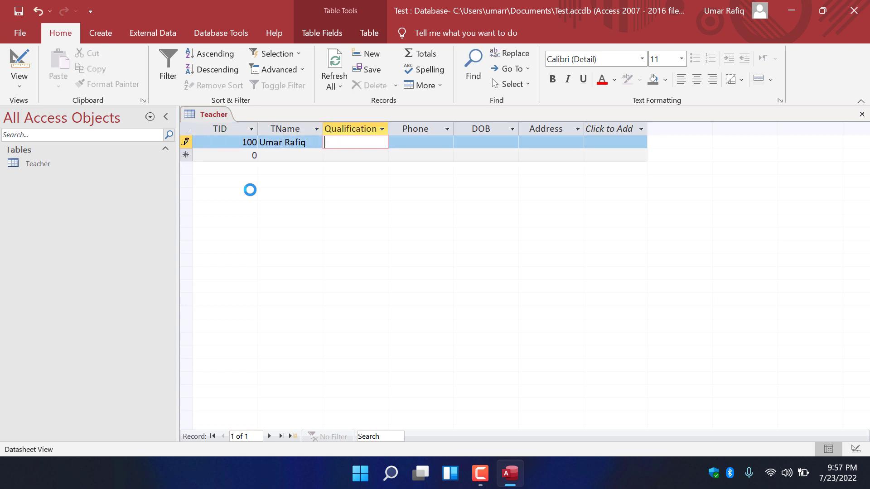
text(MCS)
key(Tab)
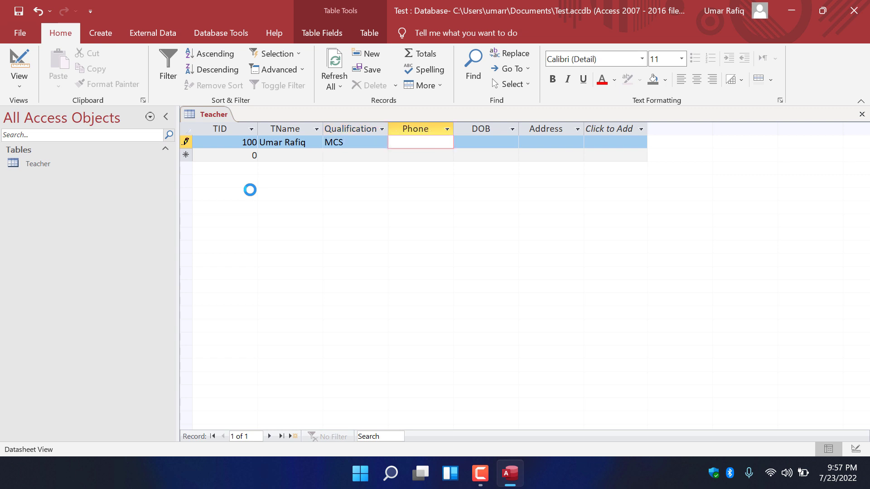
- Fill in the phone number, date of birth and address to complete the first Teacher record
text(03111233)
key(Tab)
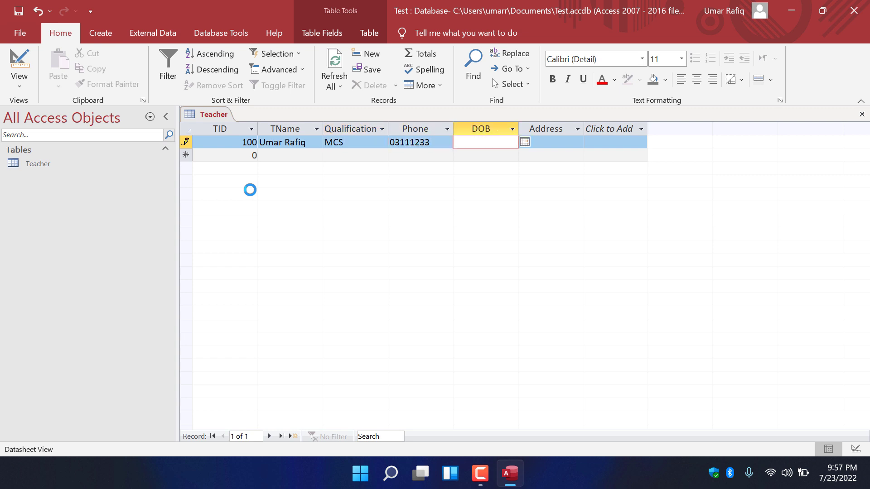
click(523, 144)
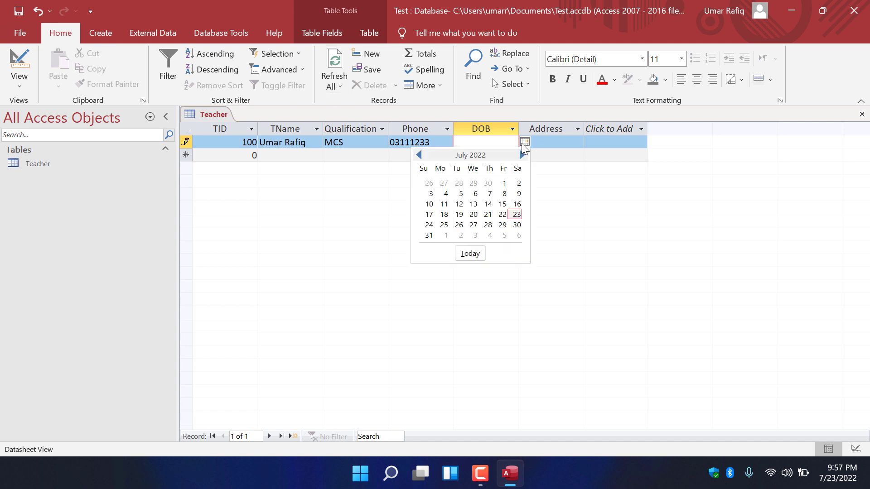
click(459, 183)
click(556, 139)
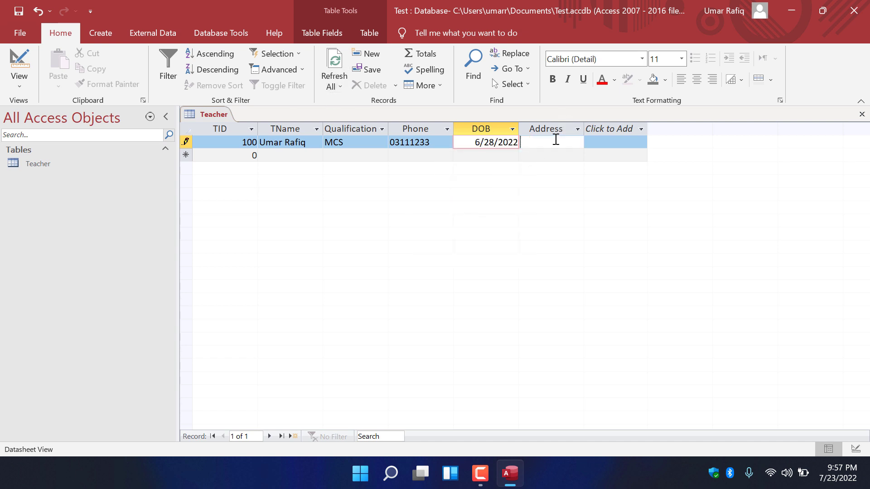
text(XYZ)
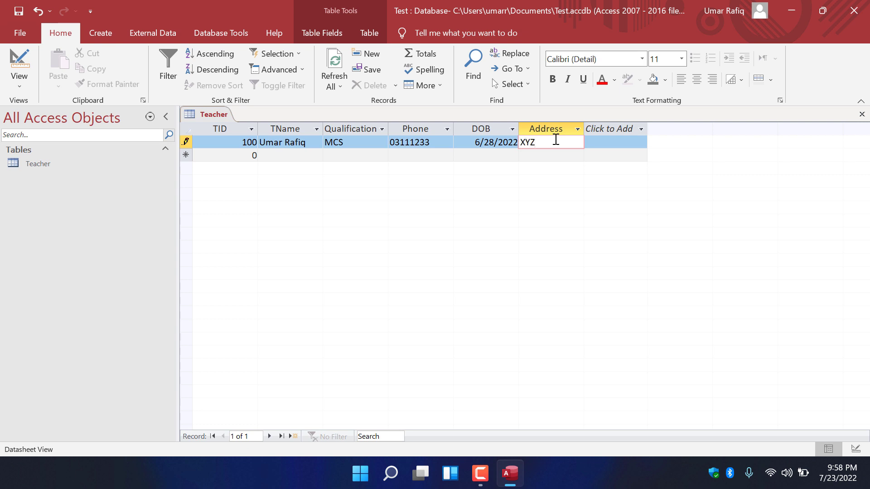
key(Tab)
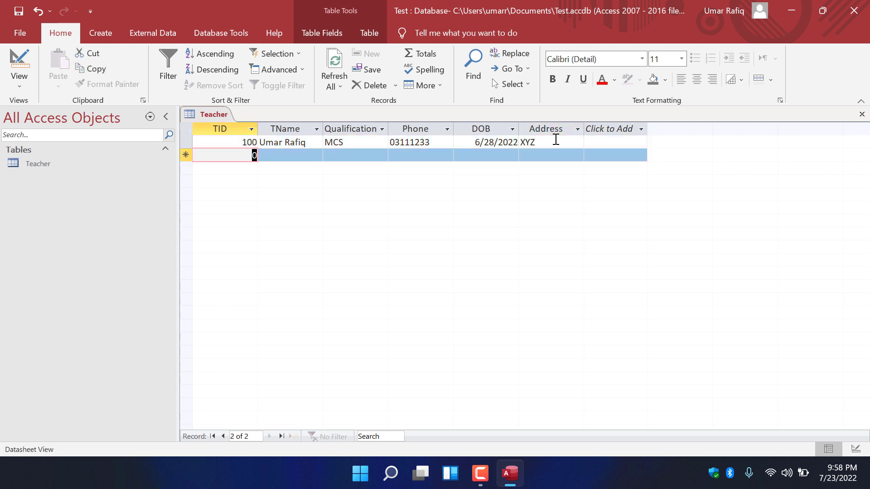
- Start a second Teacher record with TID 101
text(101)
key(Tab)
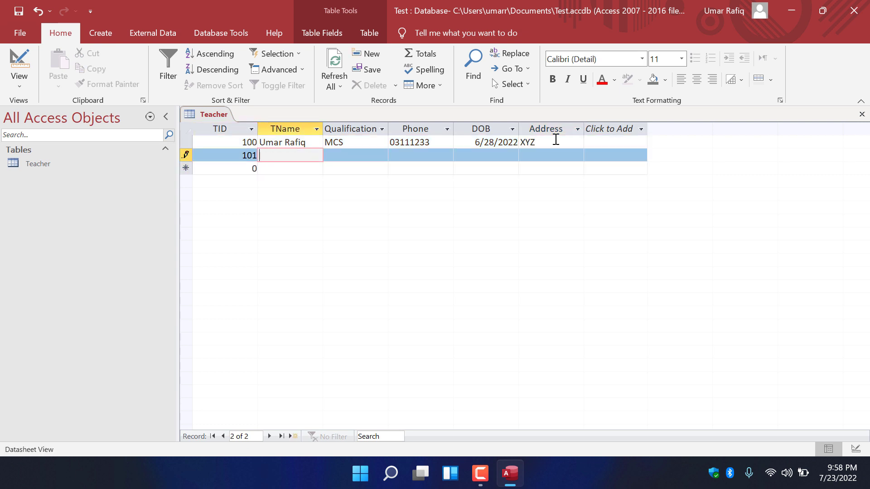
key(Tab)
key(Tab)
key(Tab)
key(Tab)
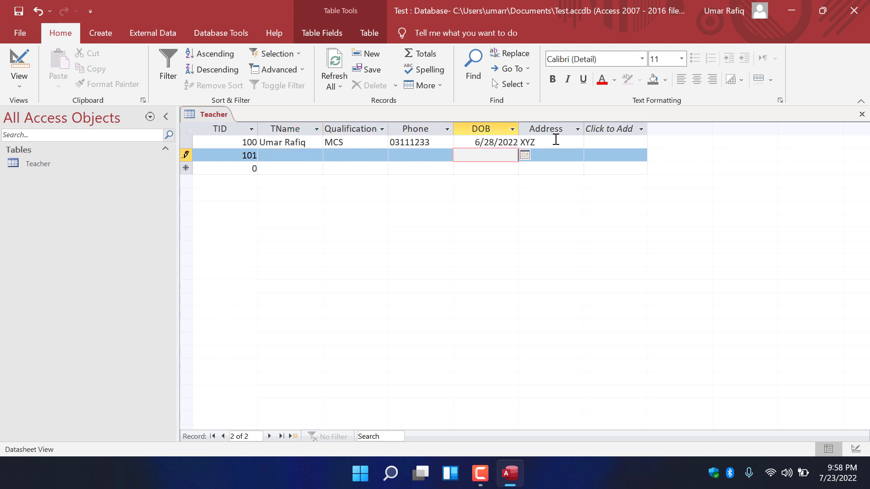
key(shift+Tab)
key(shift+Tab)
key(shift+Tab)
key(shift+Tab)
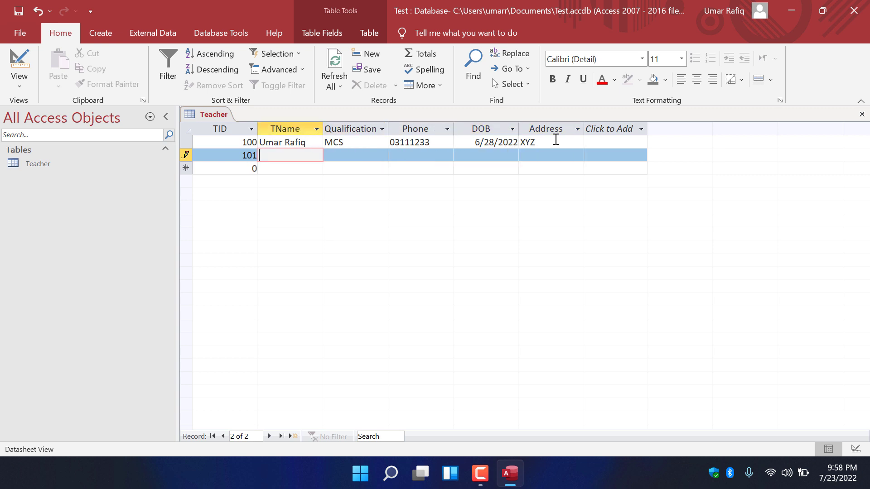
- Enter the teacher's name and the qualification MSc Math in the second Teacher record
text(Aj)
key(BackSpace)
text(hmad)
key(Tab)
text(M)
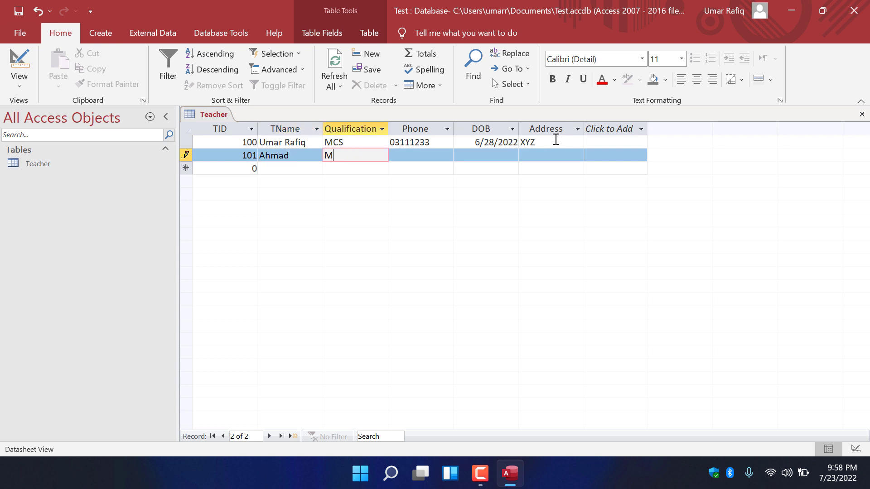
text(Sc Math)
key(Tab)
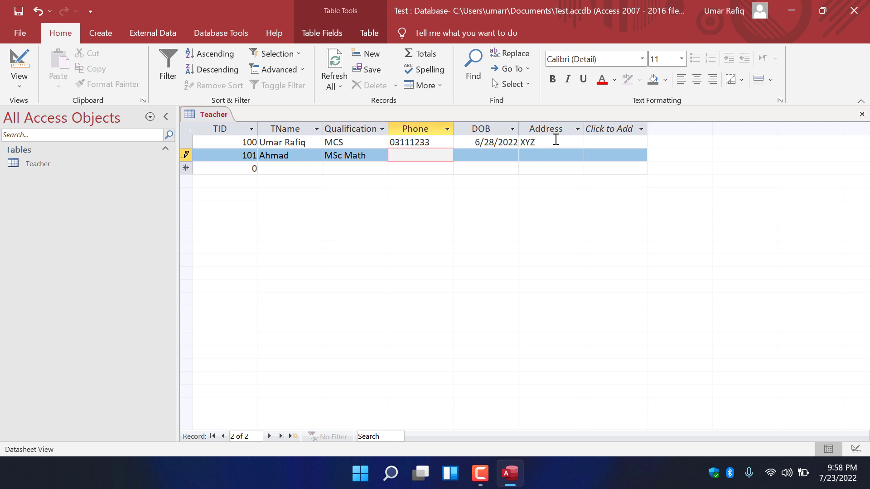
- Fill in the phone number, date of birth and address to complete the second Teacher record
text(03112938)
click(508, 155)
click(524, 155)
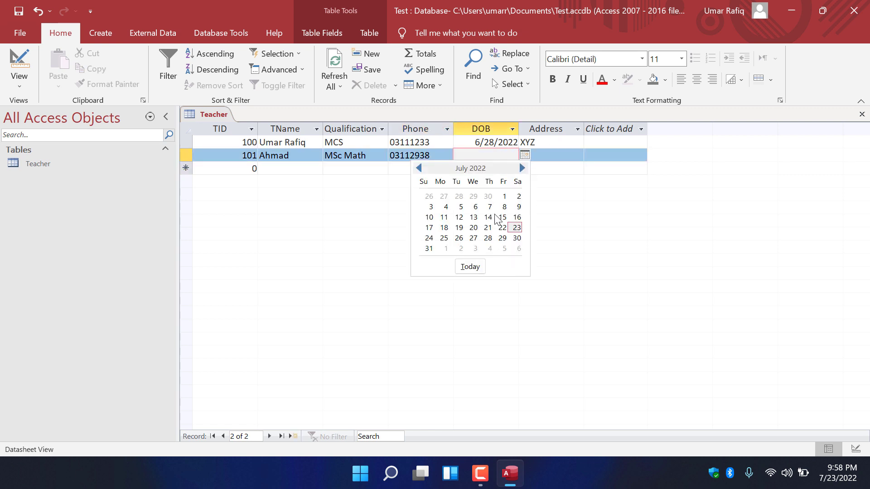
click(471, 217)
click(563, 156)
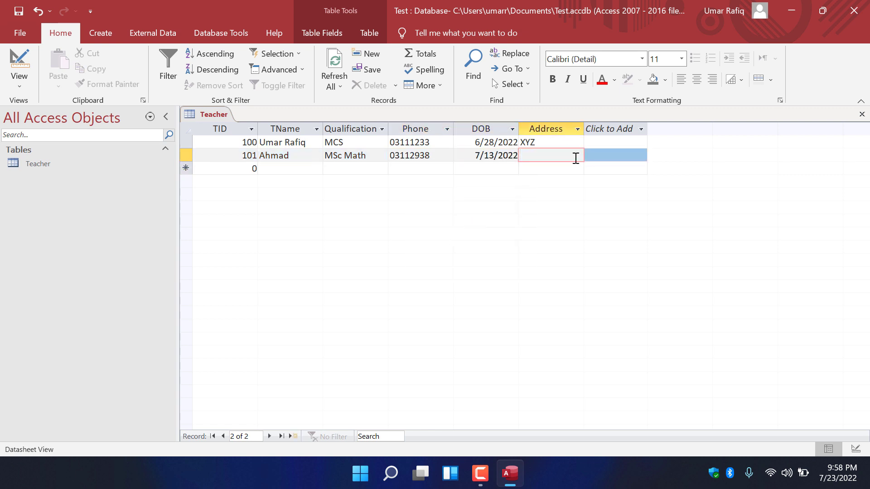
text(ABC)
key(Tab)
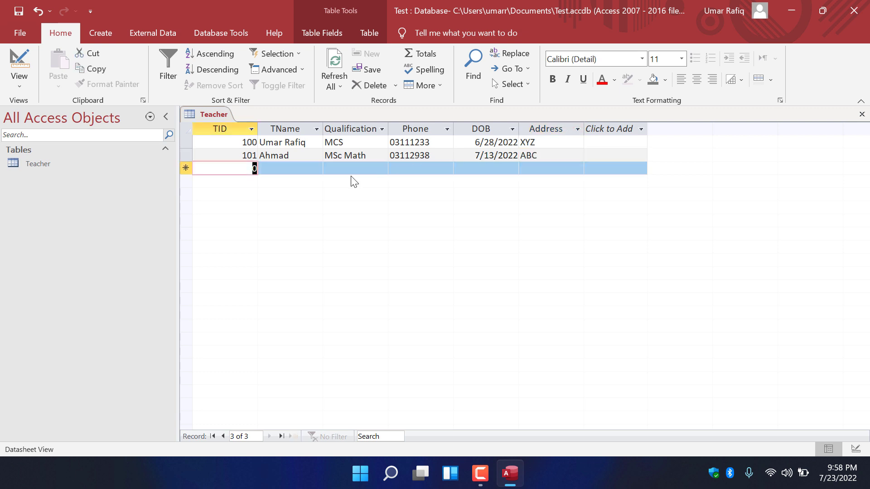
- Close the Teacher table and create a new blank table in the database
right_click(219, 114)
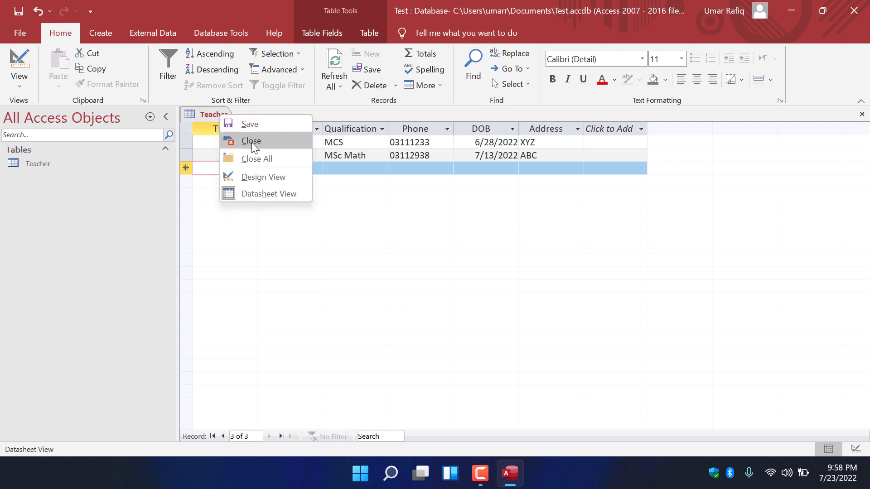
click(252, 142)
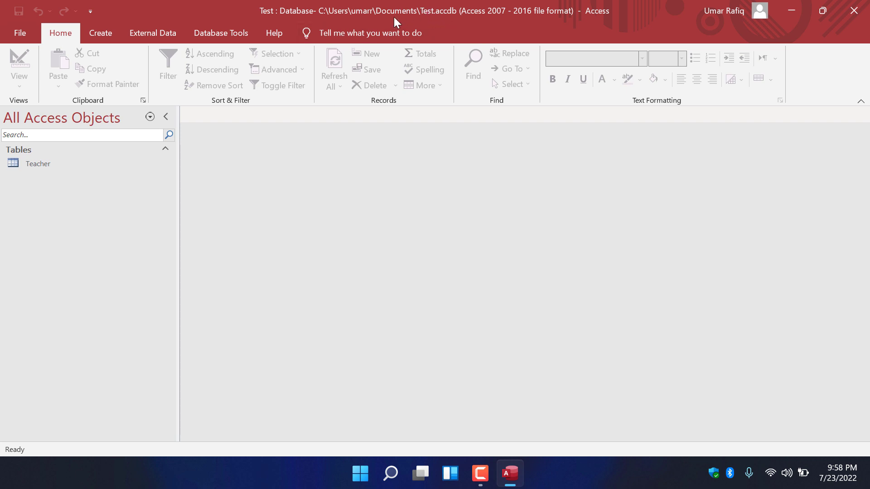
click(100, 39)
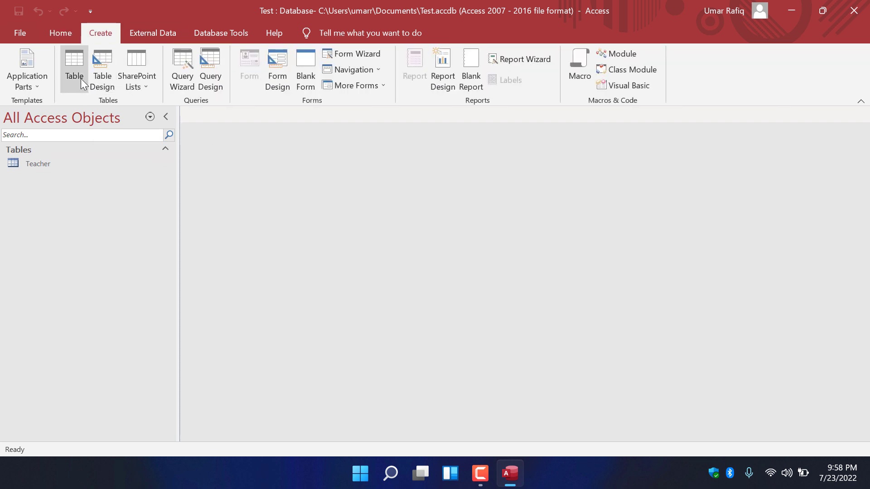
click(81, 78)
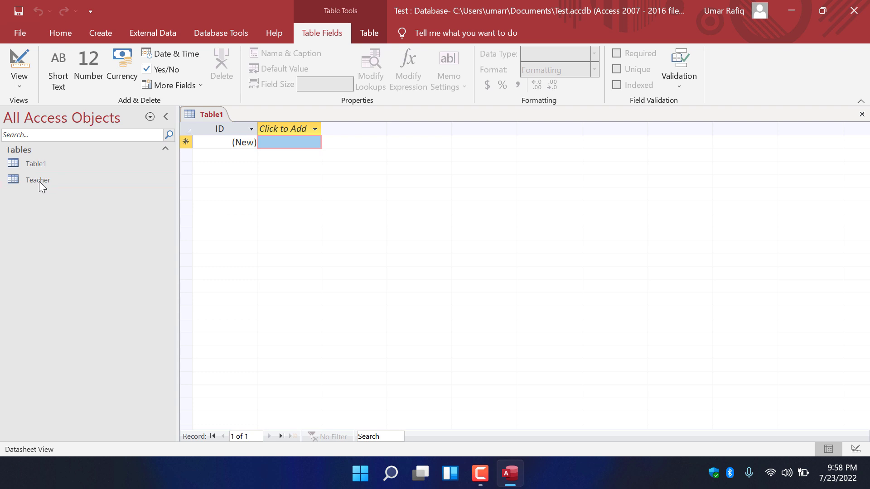
click(39, 181)
click(37, 167)
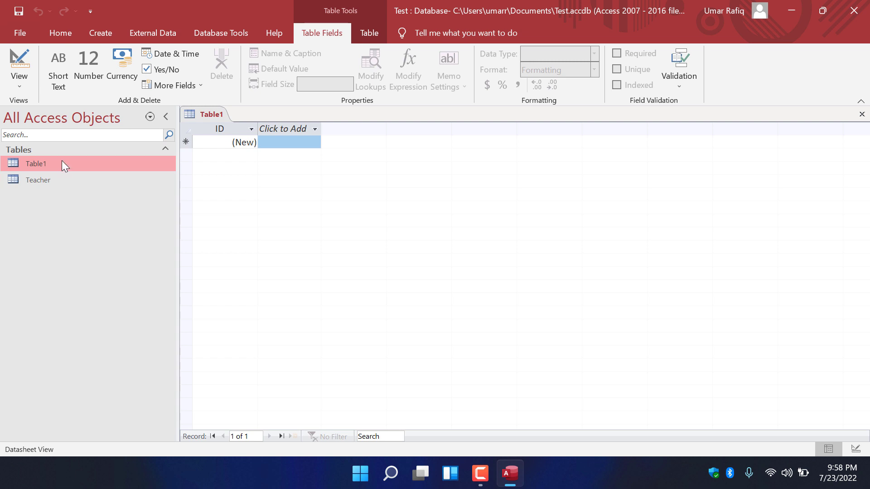
- Switch the new table to Design View, saving it under the name Salary
click(24, 86)
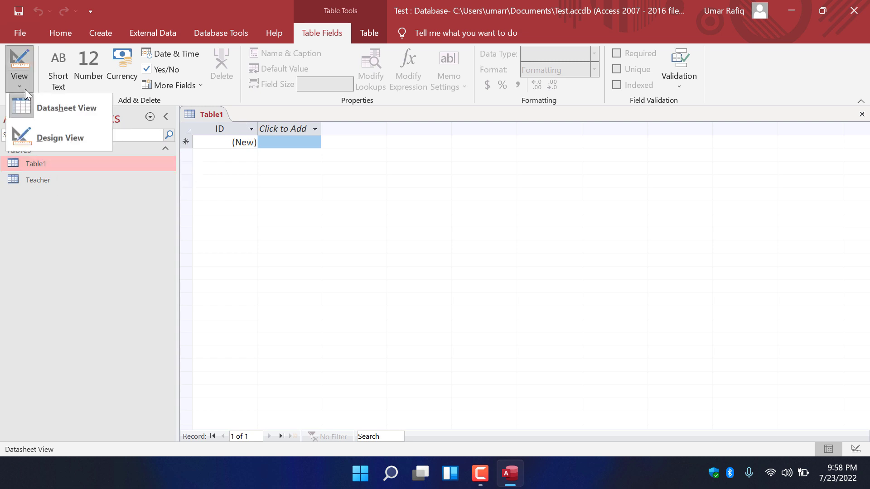
click(55, 142)
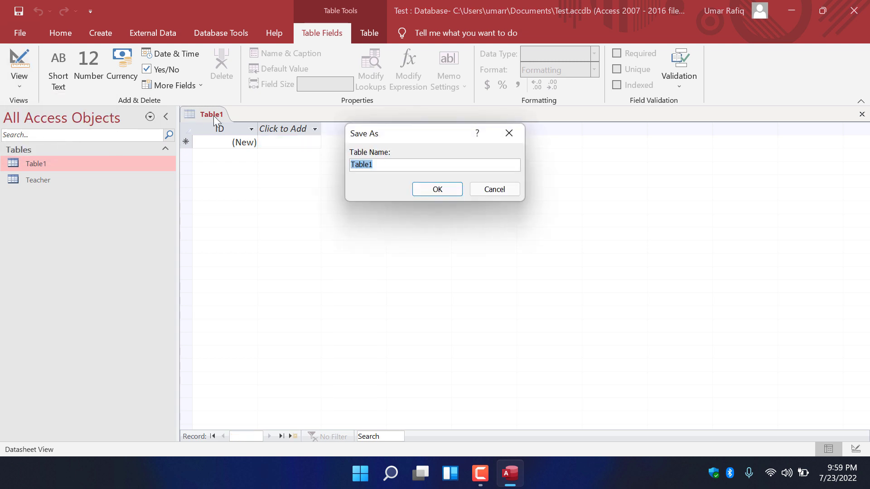
key(BackSpace)
text(Salary)
key(Return)
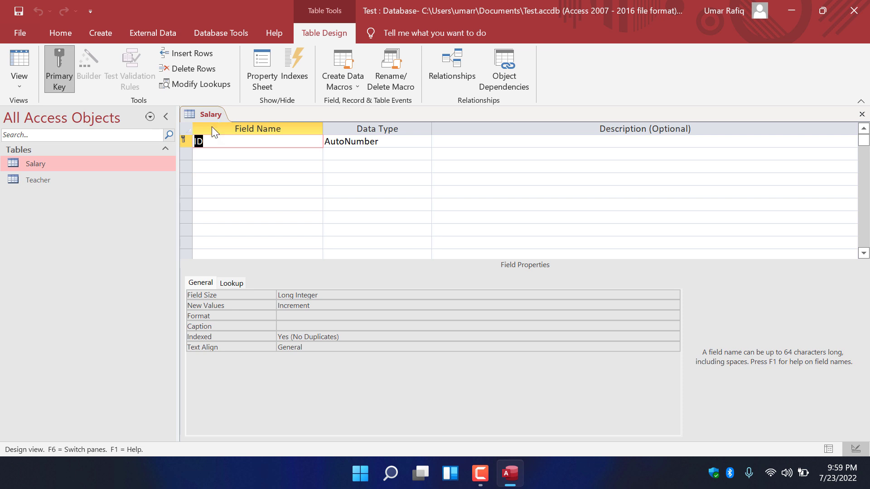
- Rename the Salary table's ID field to SalID and set its data type to Number
double_click(231, 137)
key(BackSpace)
text(SalID)
key(Tab)
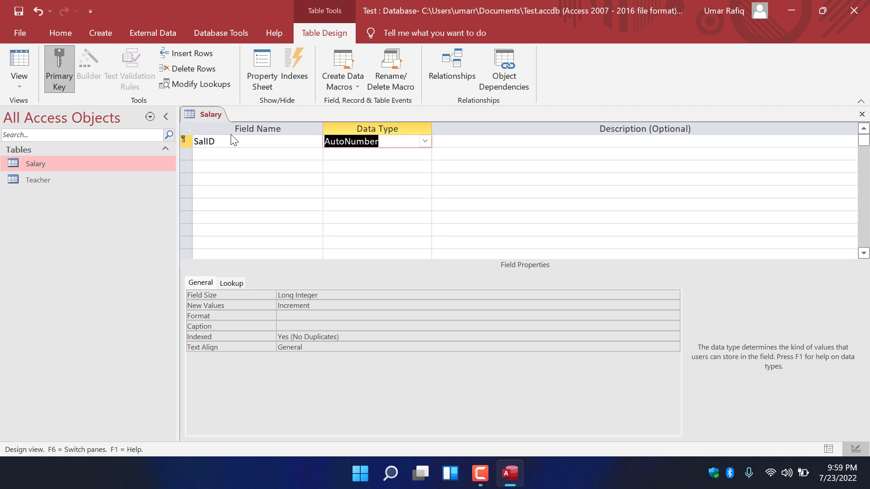
text(num)
key(Tab)
key(Tab)
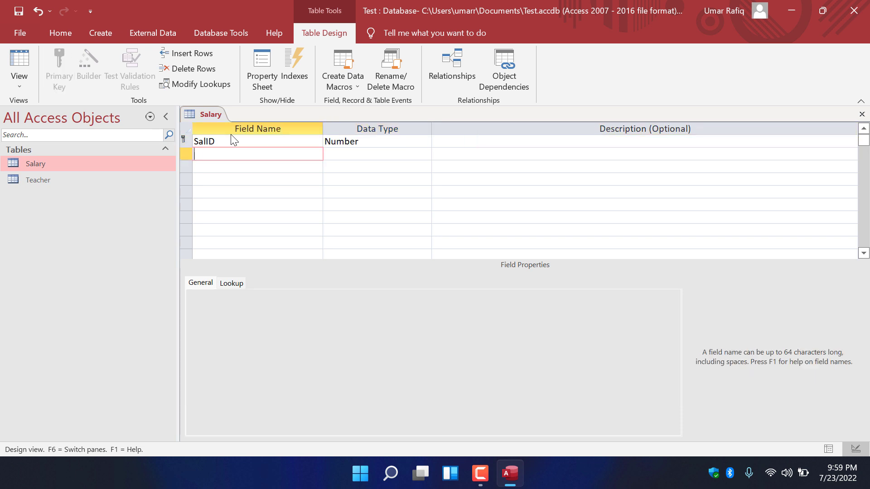
- Add a TID field with the Number data type to the Salary table
text(S)
key(BackSpace)
text(TID)
key(Caps_Lock)
key(Tab)
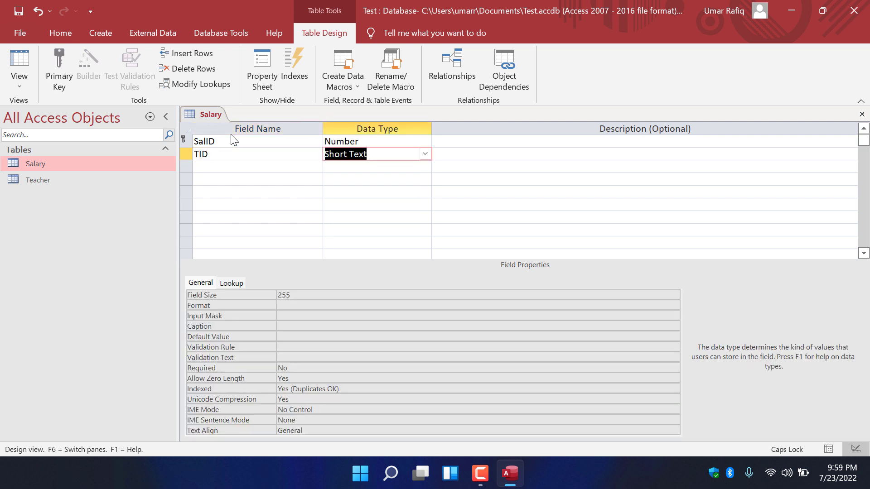
text(Number)
key(Tab)
key(Tab)
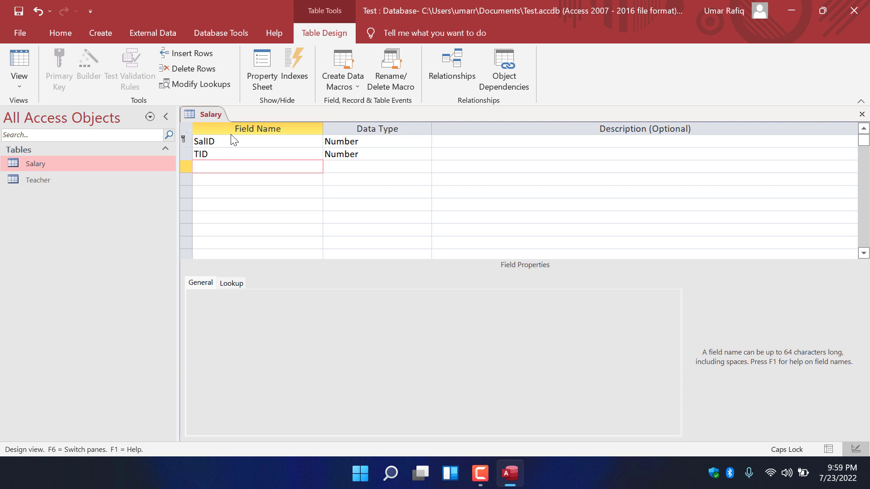
- Add a Salary field with the Number data type to the Salary table
text(sALA)
key(BackSpace)
key(BackSpace)
key(BackSpace)
key(BackSpace)
key(Caps_Lock)
text(Salary)
key(Tab)
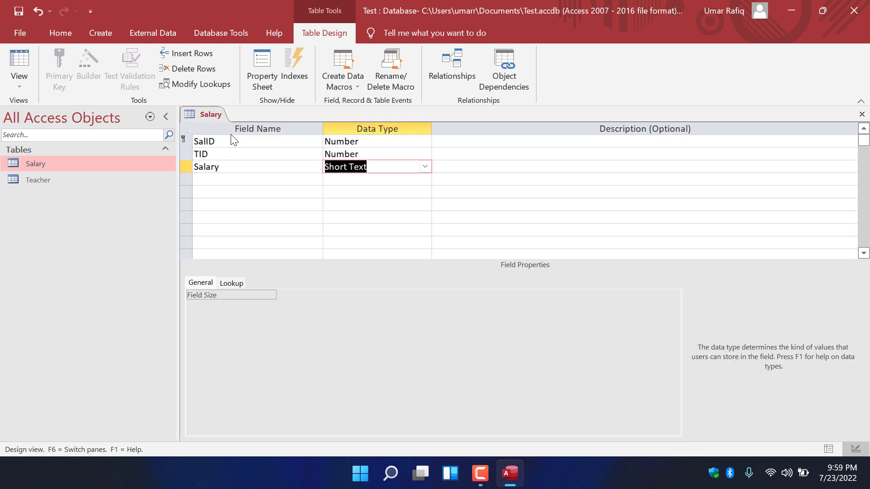
text(number)
key(Tab)
key(Tab)
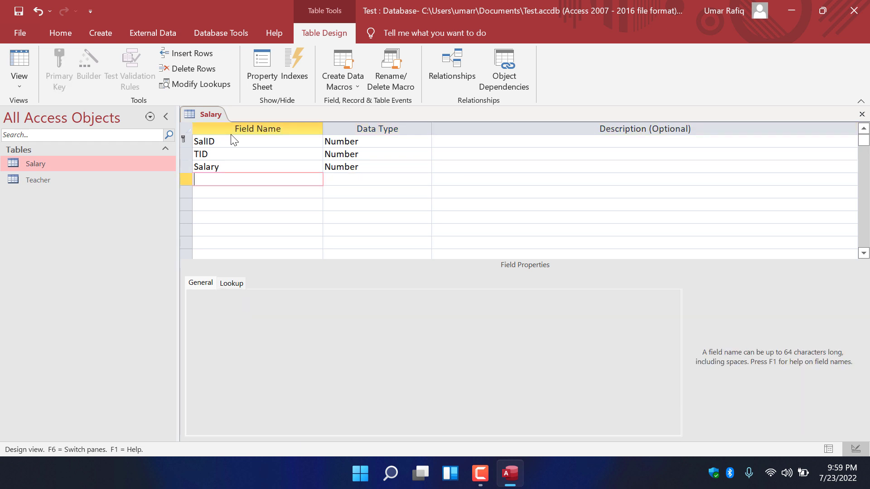
- Enter a Month field with the Short Text data type in the Salary table, but cancel accepting the reserved word as its name
text(Month)
key(Tab)
key(Return)
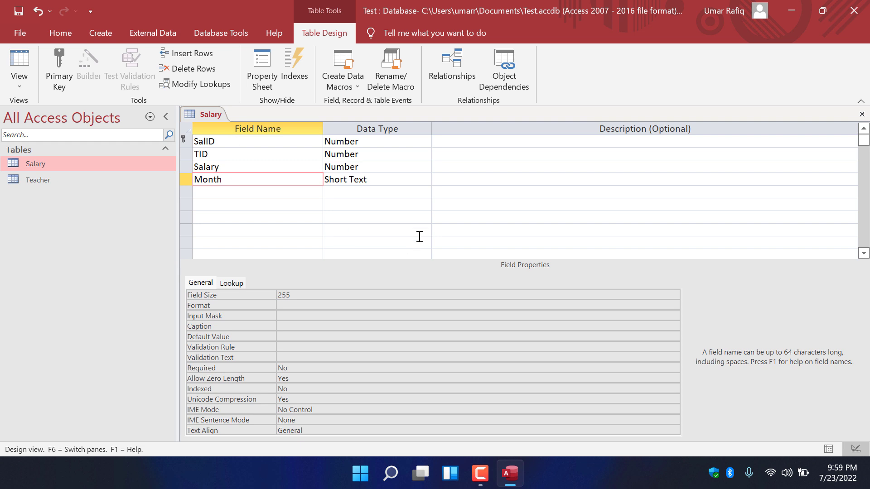
click(243, 197)
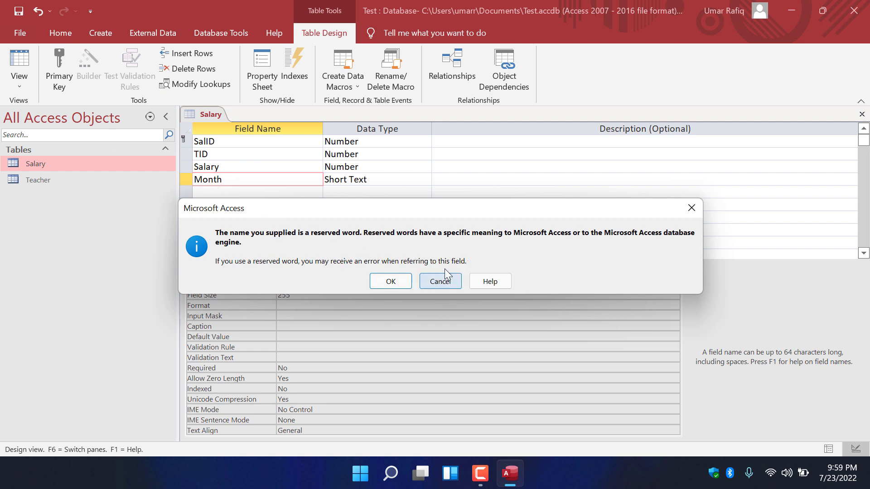
click(455, 282)
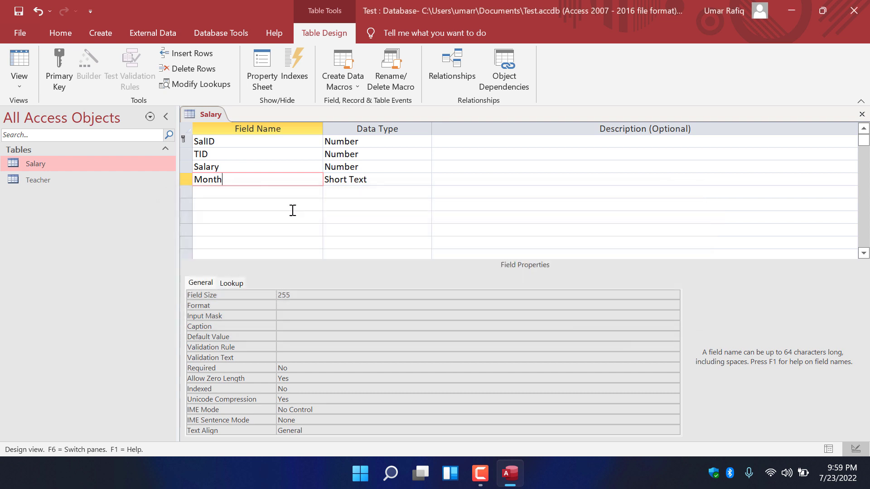
- Rename the Month field to SMonth in the Salary table and save the table design
click(197, 180)
text(S)
key(Tab)
key(Tab)
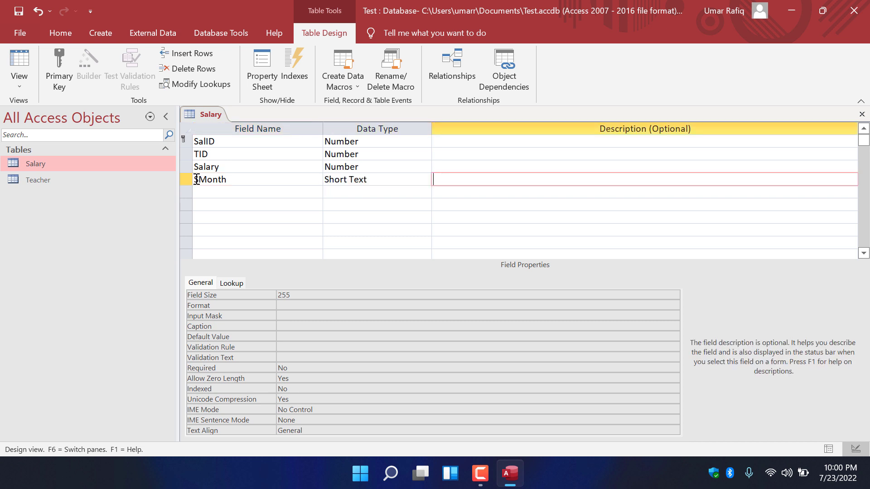
right_click(210, 114)
click(229, 122)
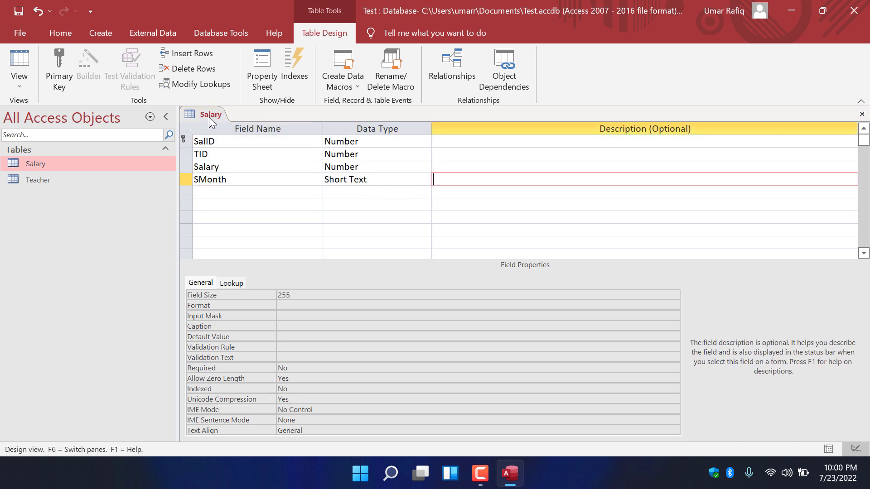
- Switch the Salary table to Datasheet View and add a record with SalID 121, TID 100, Salary 40000 and SMonth Jan
click(19, 86)
click(47, 119)
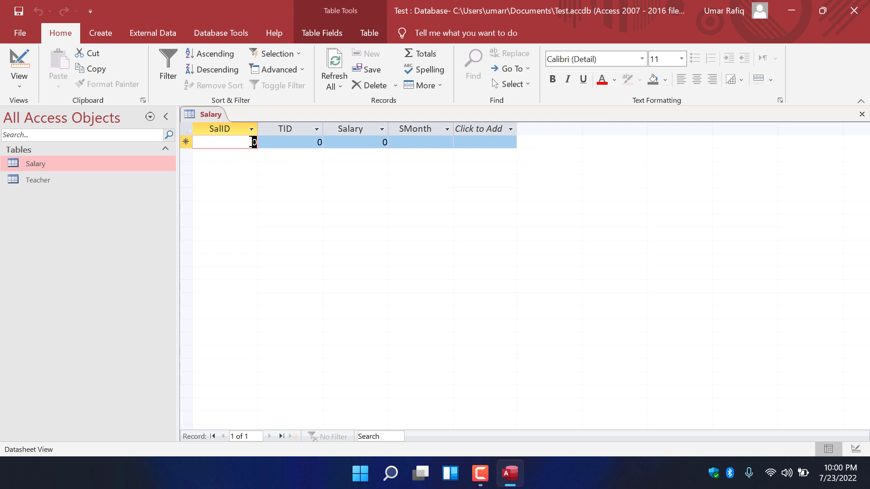
text(121)
key(Tab)
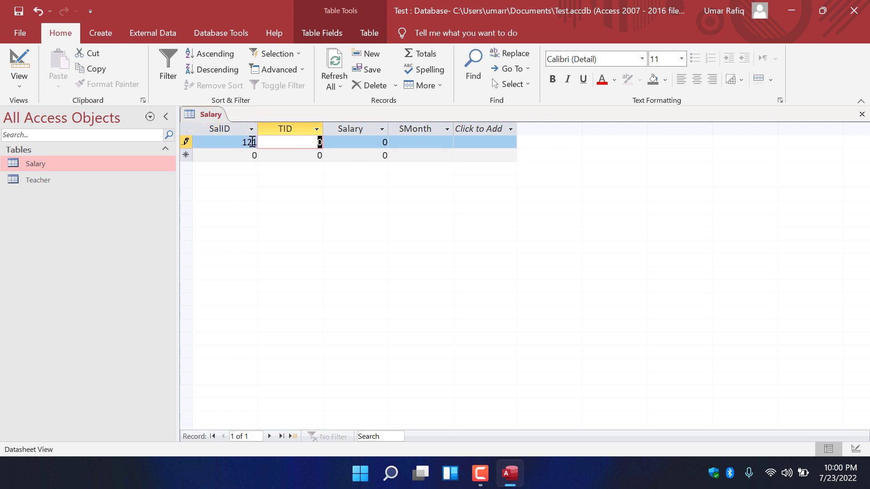
text(1001)
key(BackSpace)
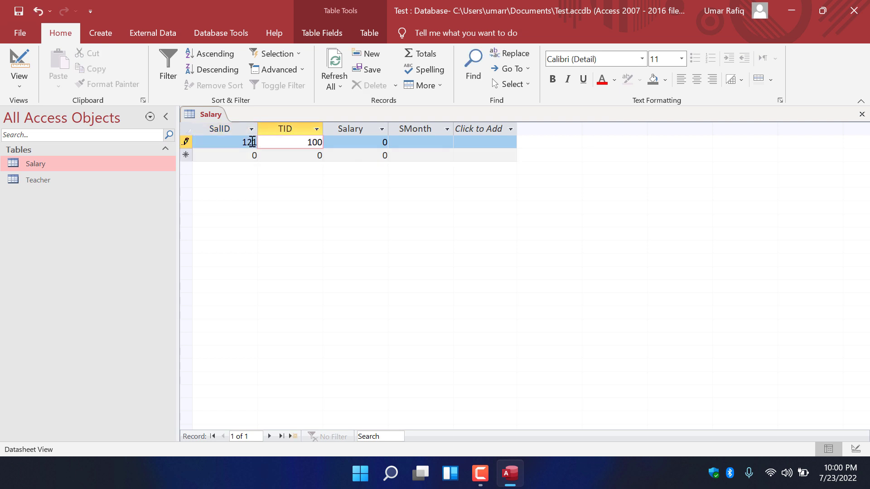
key(Tab)
text(40000)
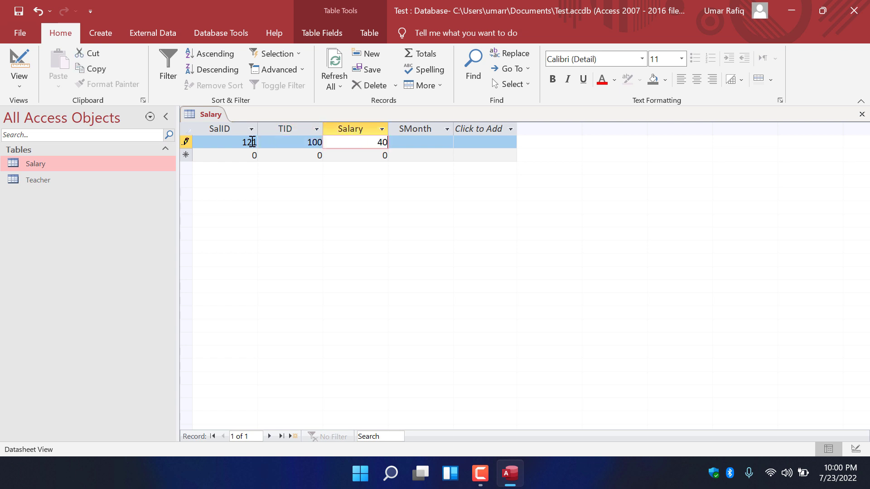
key(Tab)
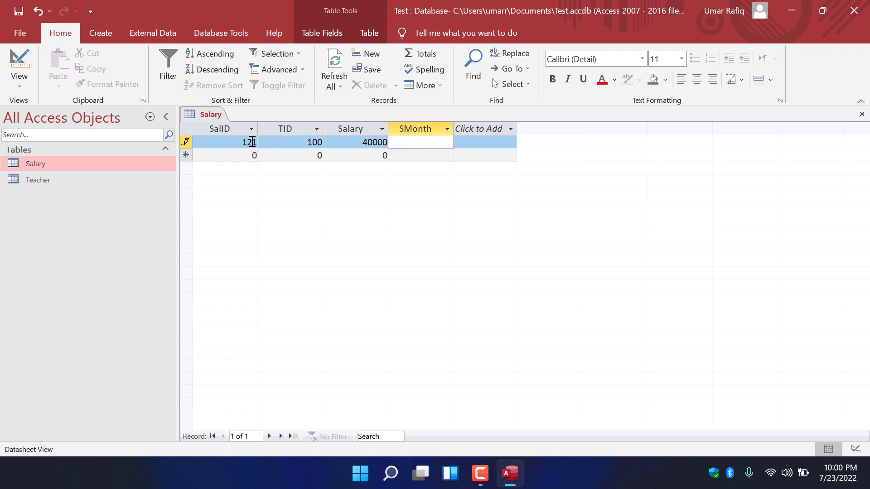
text(Jan)
key(Tab)
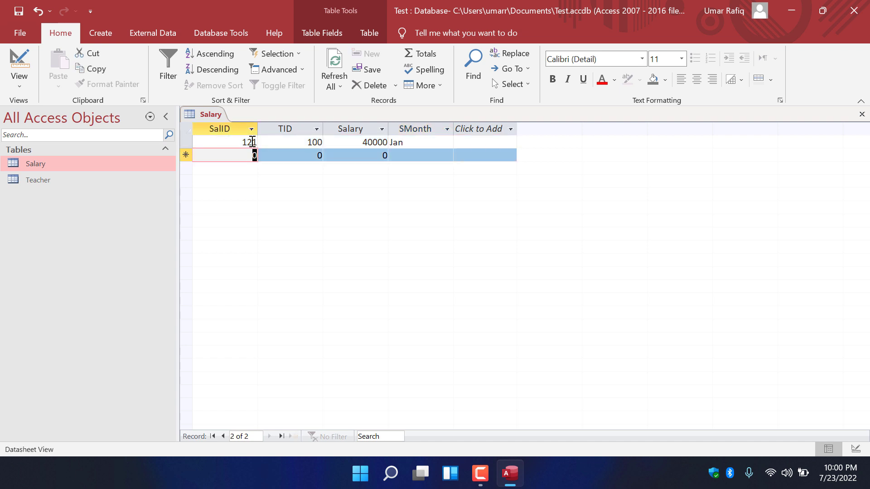
- Add a second Salary record with SalID 122, TID 100, Salary 40000 and SMonth Fab, and close the table
text(1)
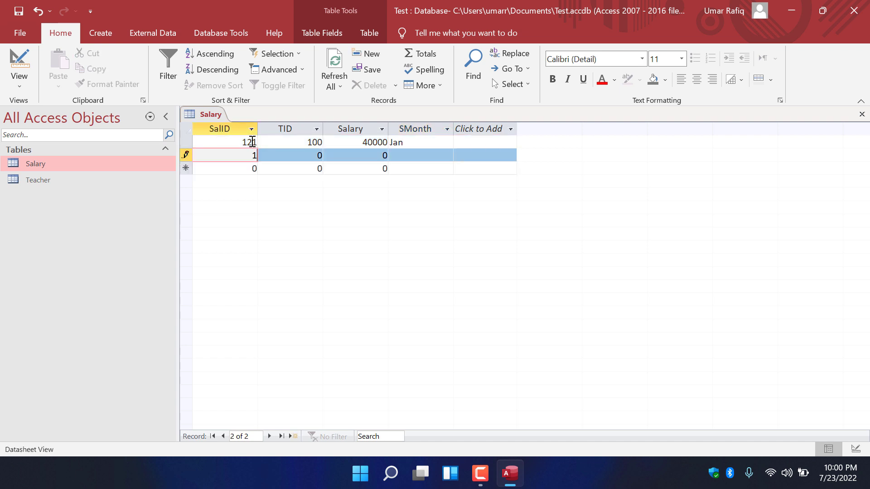
text(22)
key(Tab)
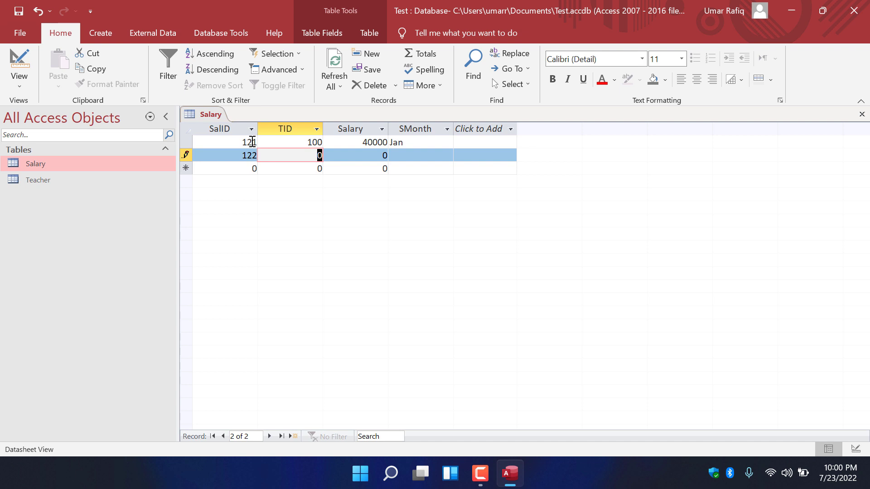
text(100)
key(Tab)
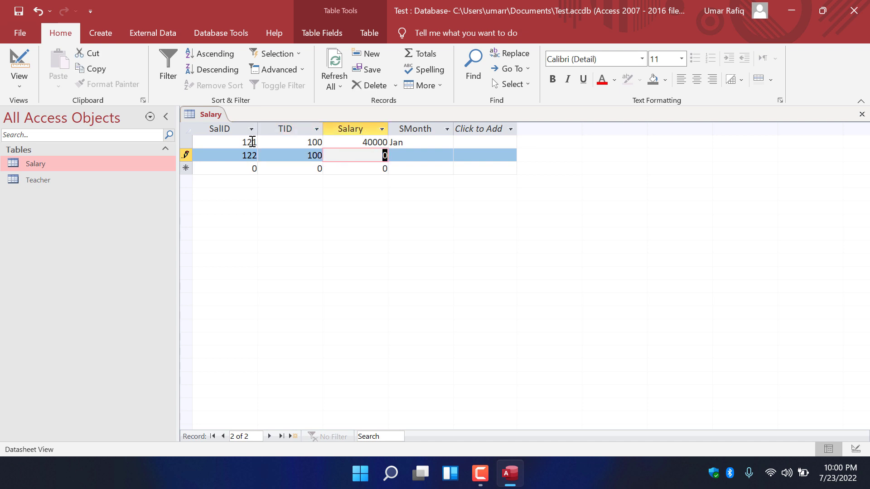
text(40000)
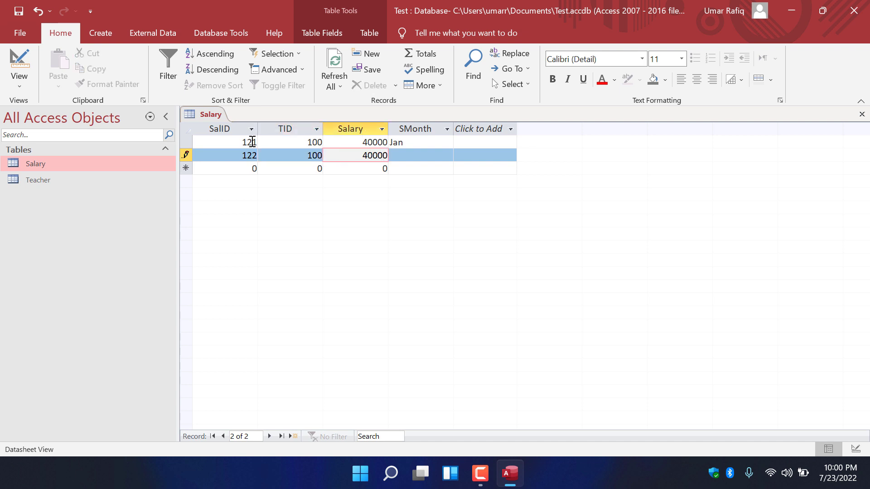
key(Tab)
text(Fab)
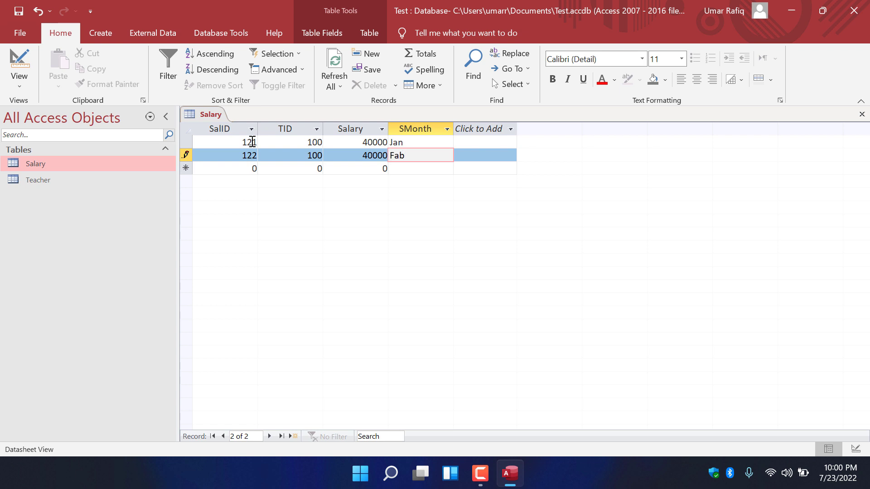
key(Tab)
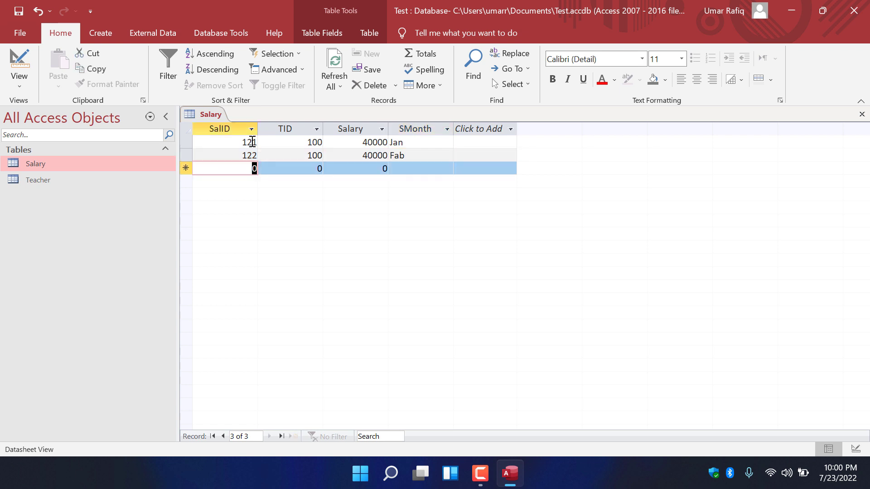
right_click(218, 114)
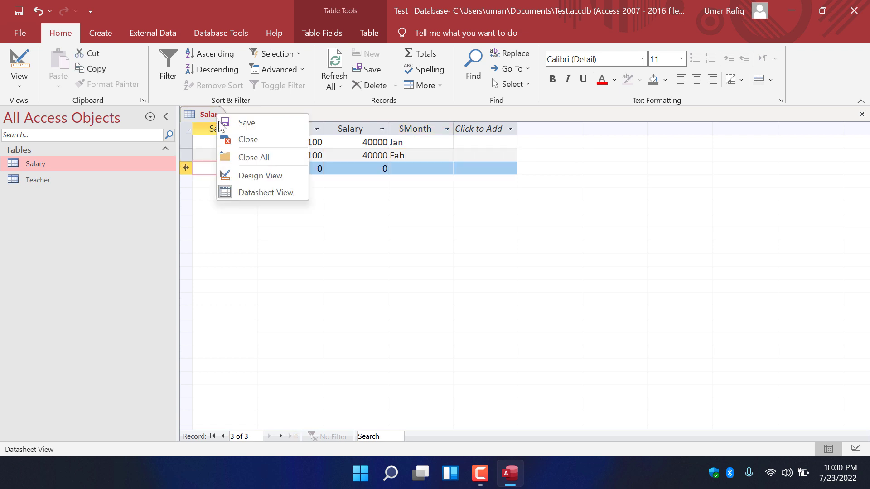
click(247, 137)
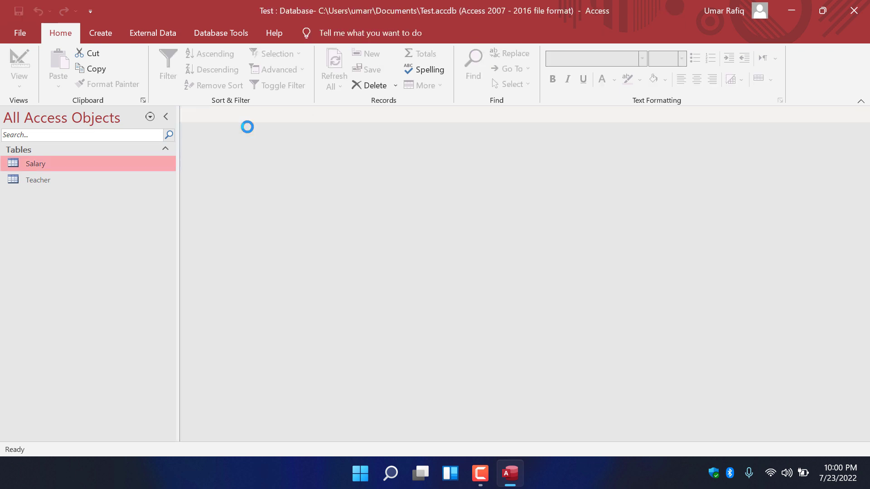
- Open the Salary and Teacher tables to review their records, and close both
double_click(29, 160)
double_click(45, 179)
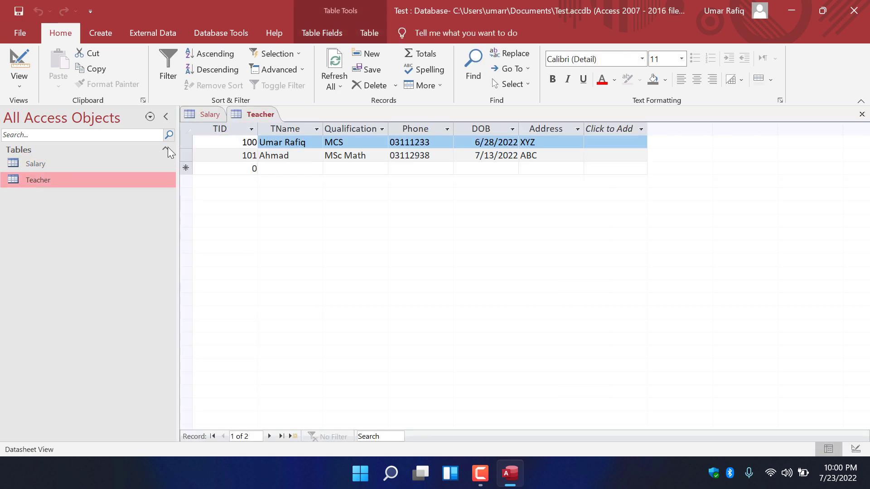
right_click(267, 118)
click(292, 142)
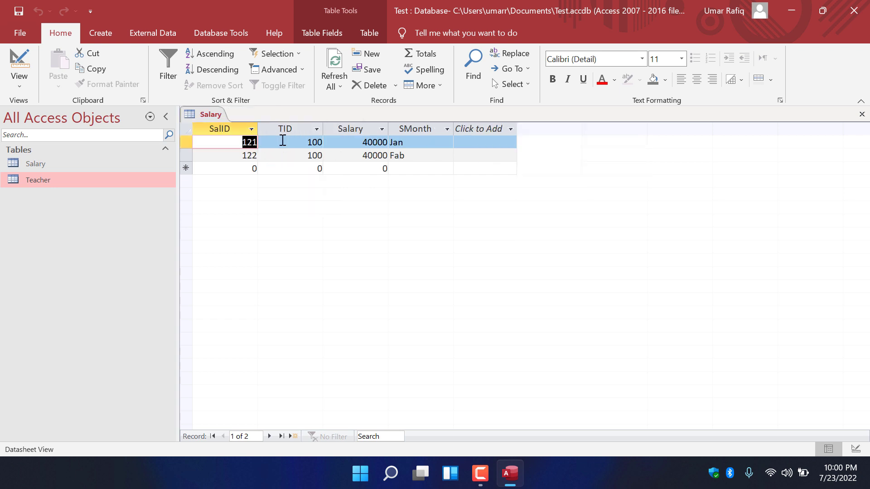
right_click(210, 118)
click(241, 144)
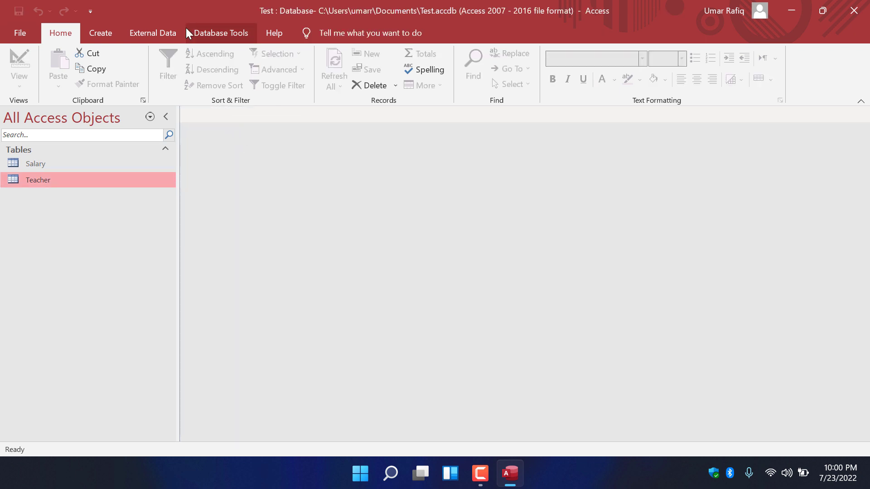
- Open the database's Relationships window and add the Salary and Teacher tables to it
click(233, 34)
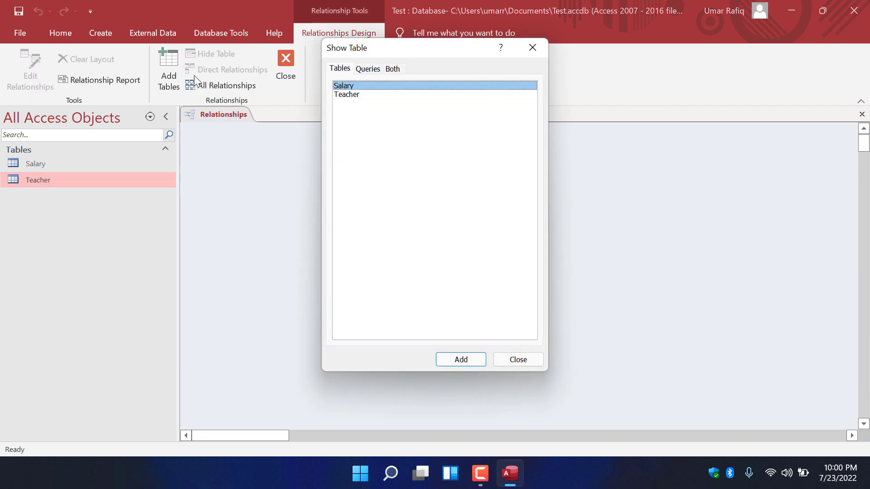
drag(367, 53, 529, 33)
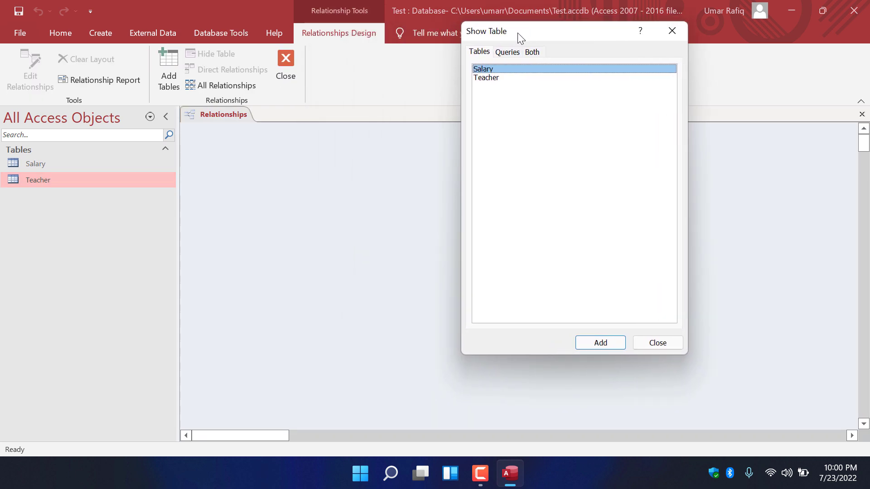
click(604, 345)
click(508, 78)
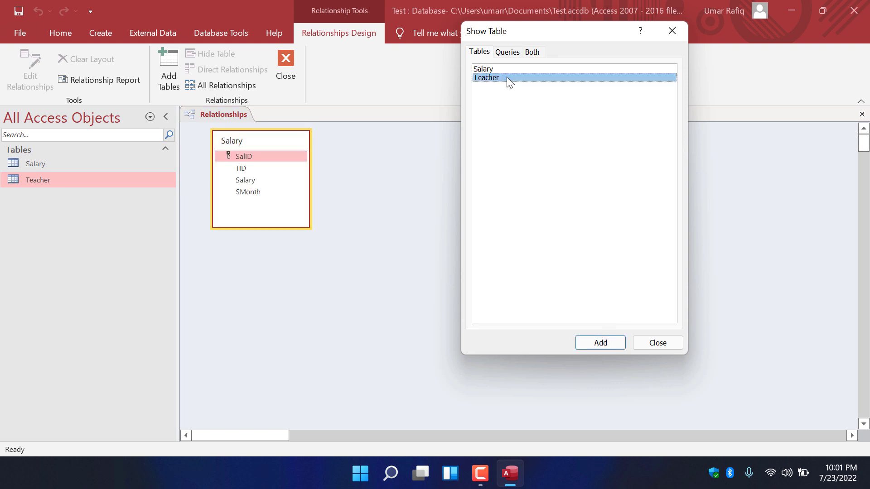
click(609, 345)
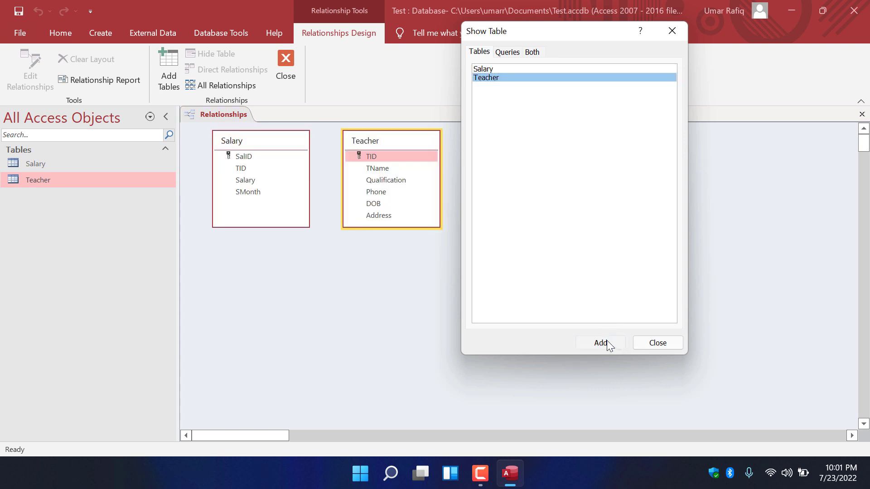
click(647, 346)
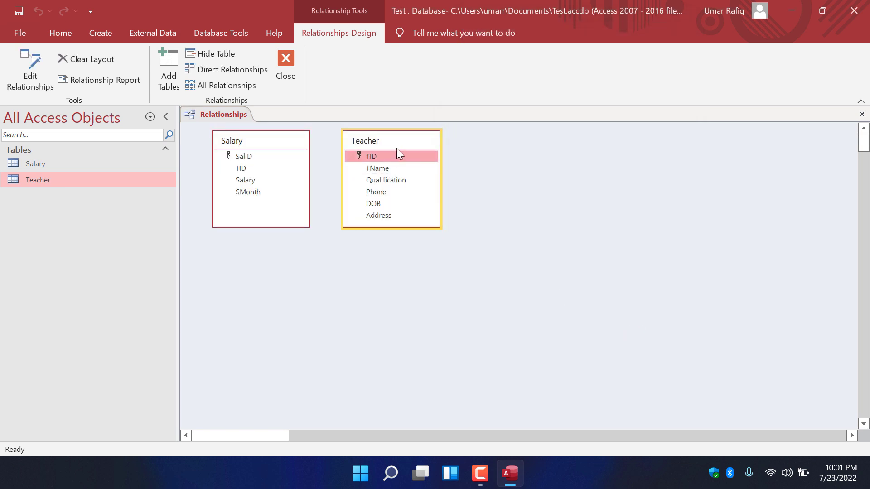
- Rearrange the relationship diagram so Teacher sits left of Salary with a wide gap between them
drag(397, 148, 389, 179)
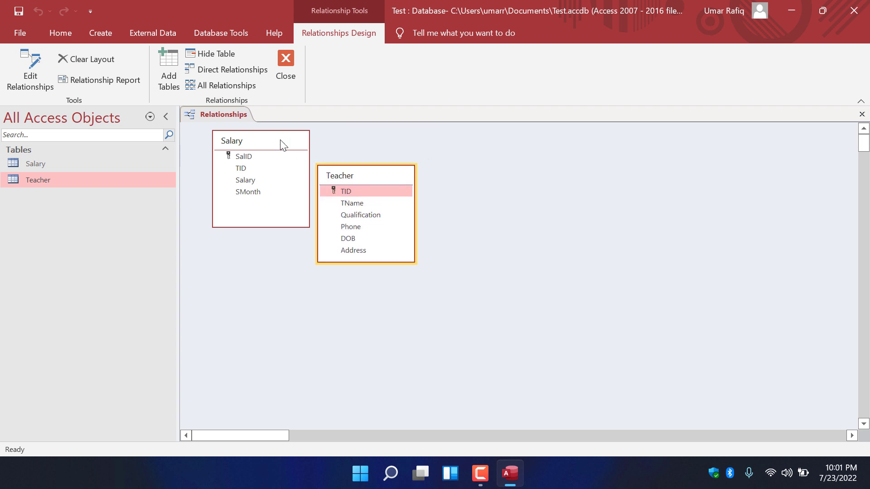
drag(283, 142, 628, 151)
drag(388, 173, 393, 153)
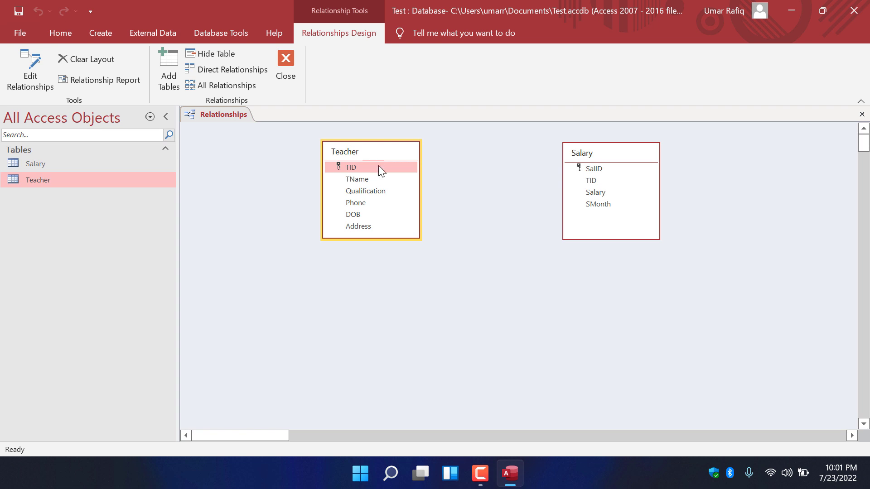
- Start a relationship from the Teacher table's TID field to the Salary table's TID field
click(347, 167)
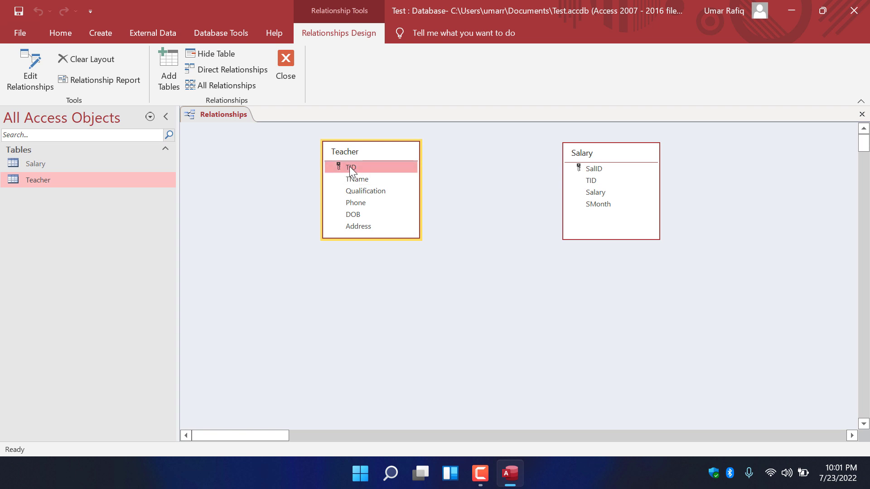
mouse_move(349, 166)
mouse_down()
mouse_move(421, 175)
mouse_move(356, 168)
mouse_up()
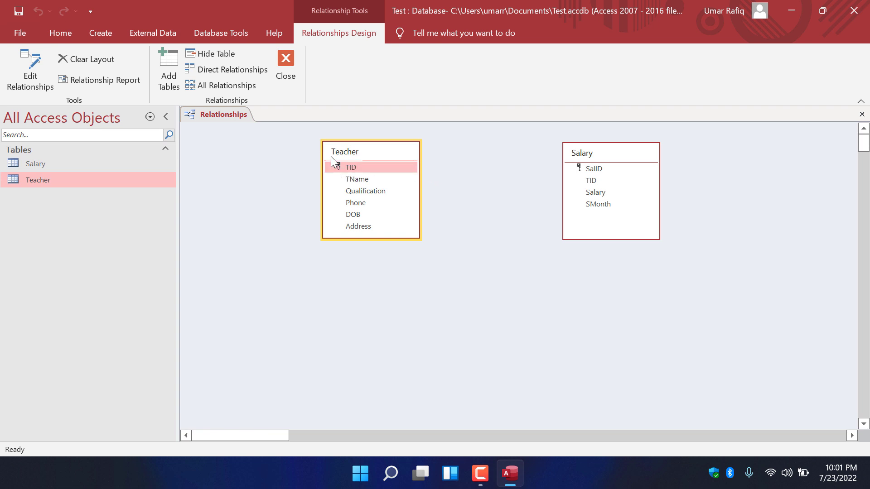
click(357, 169)
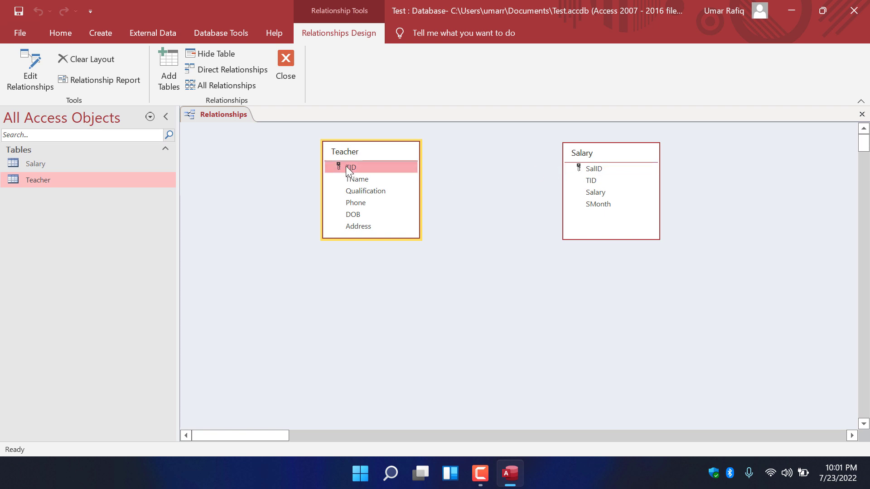
drag(348, 171, 598, 181)
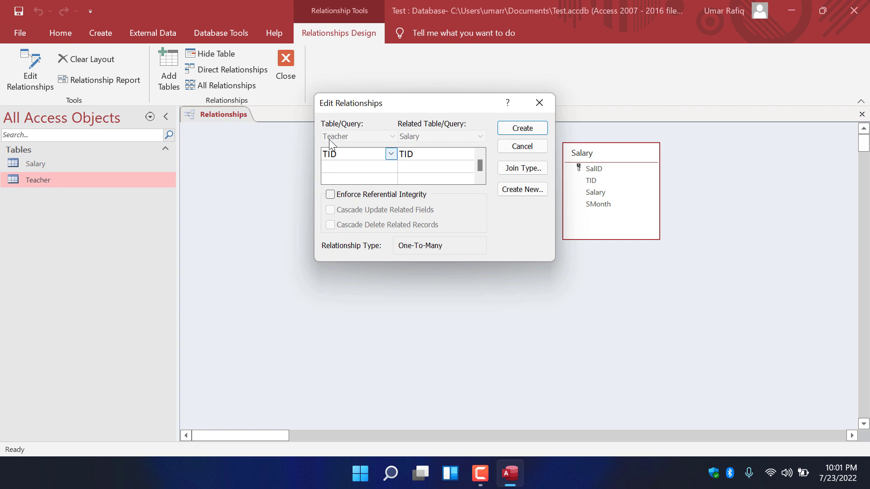
- Keep TID as the matching field in both tables, enforce referential integrity, and create the relationship
click(390, 154)
click(391, 154)
click(428, 151)
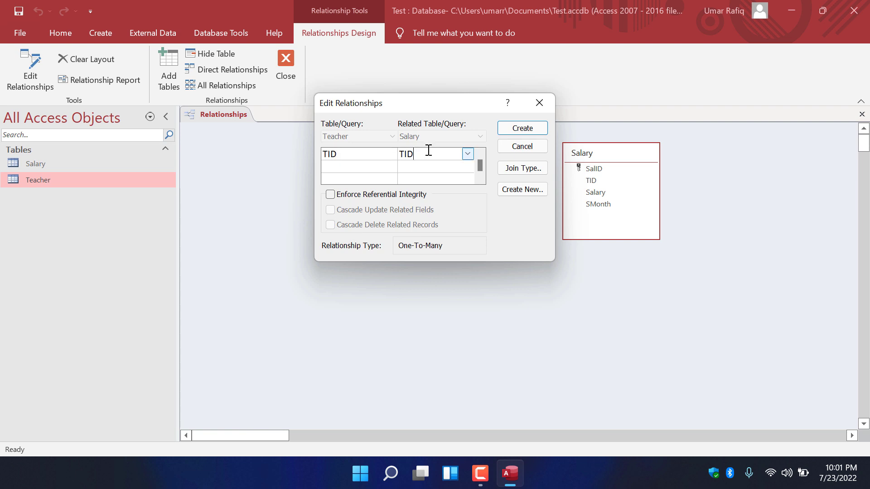
click(467, 154)
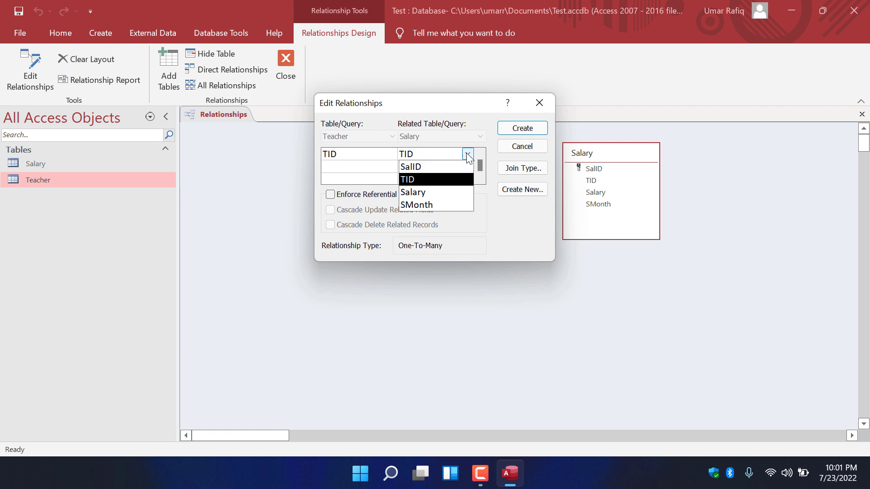
click(432, 180)
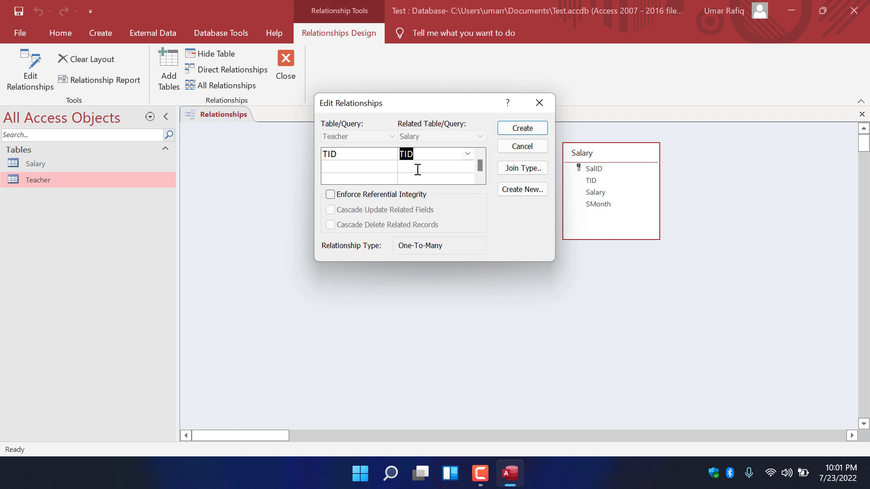
click(371, 198)
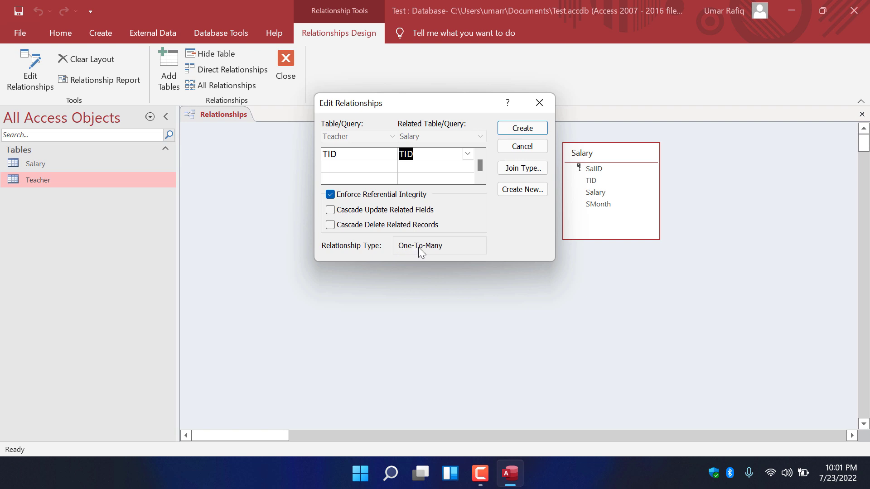
click(522, 128)
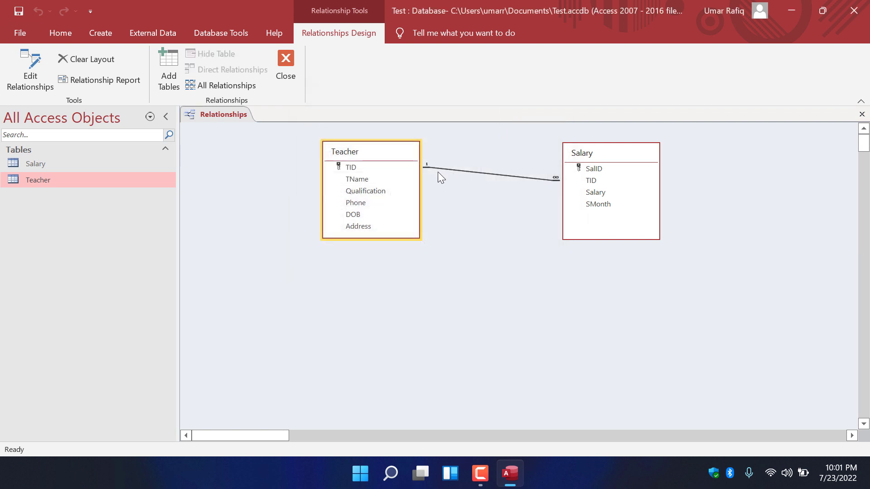
- Move the Teacher table farther from Salary and enable cascade update and cascade delete on their TID relationship
drag(391, 150, 355, 154)
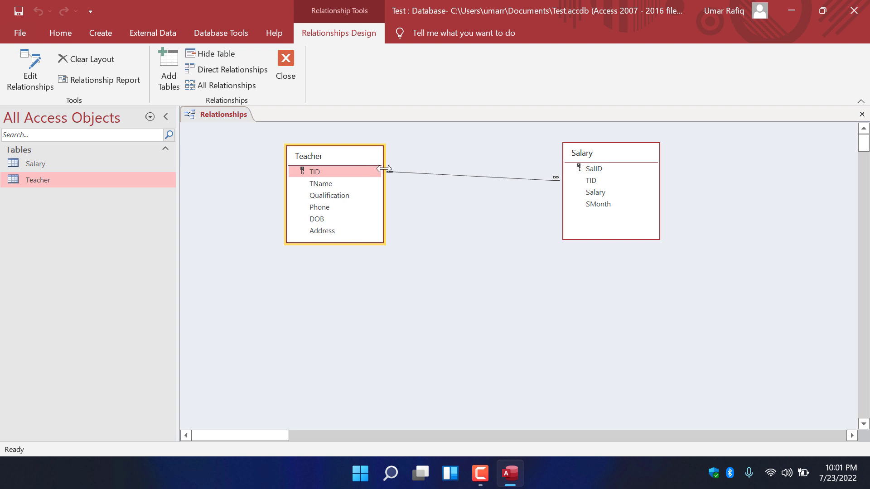
double_click(548, 181)
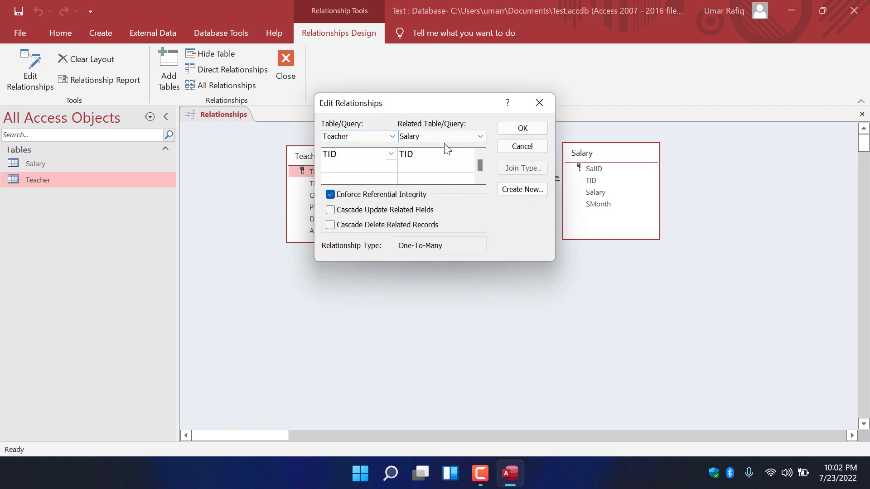
click(373, 211)
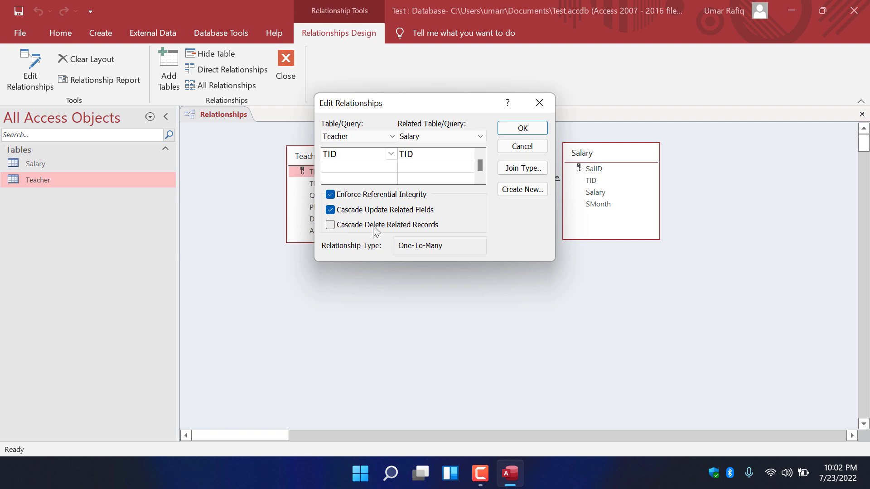
click(374, 229)
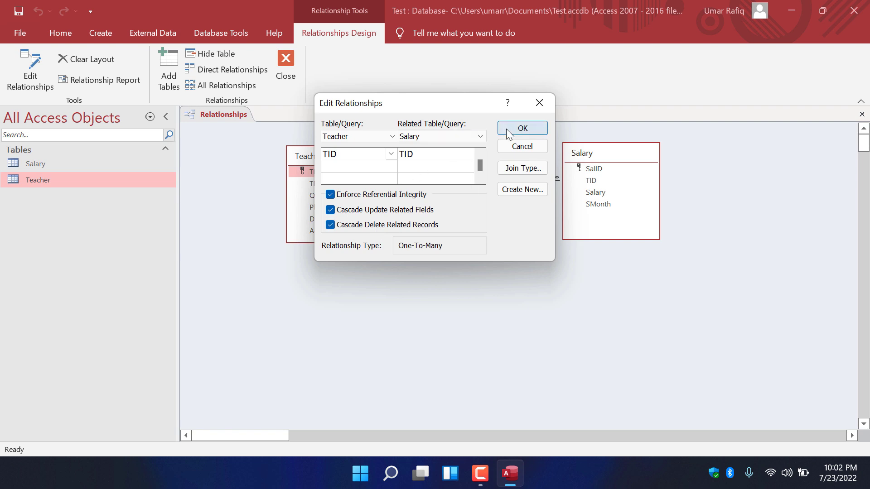
click(522, 129)
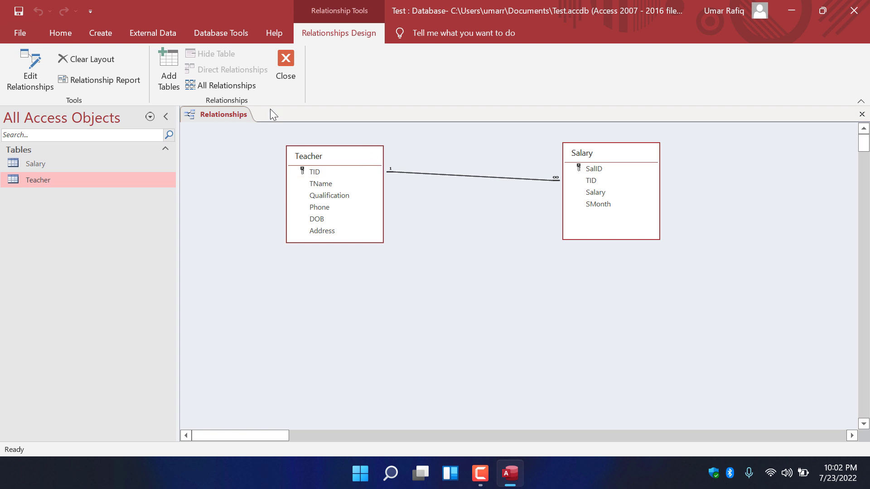
- Close the relationship diagram with its layout changes saved, and open the Teacher table
click(282, 67)
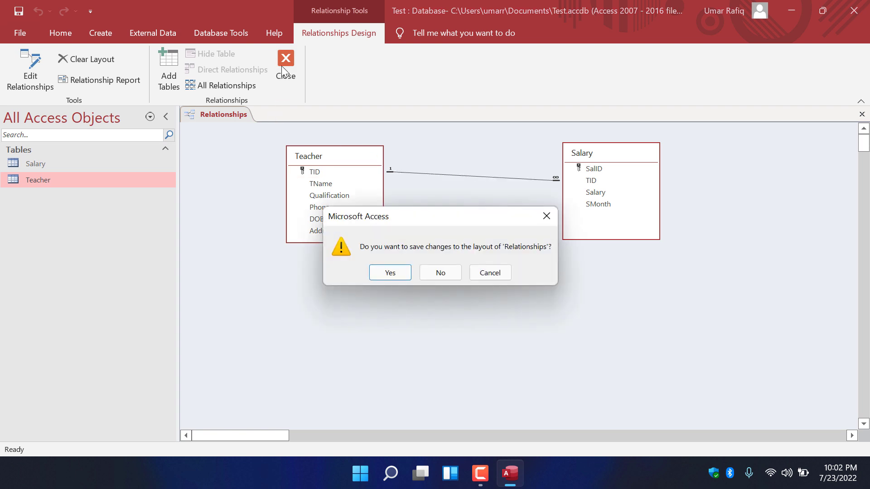
click(390, 273)
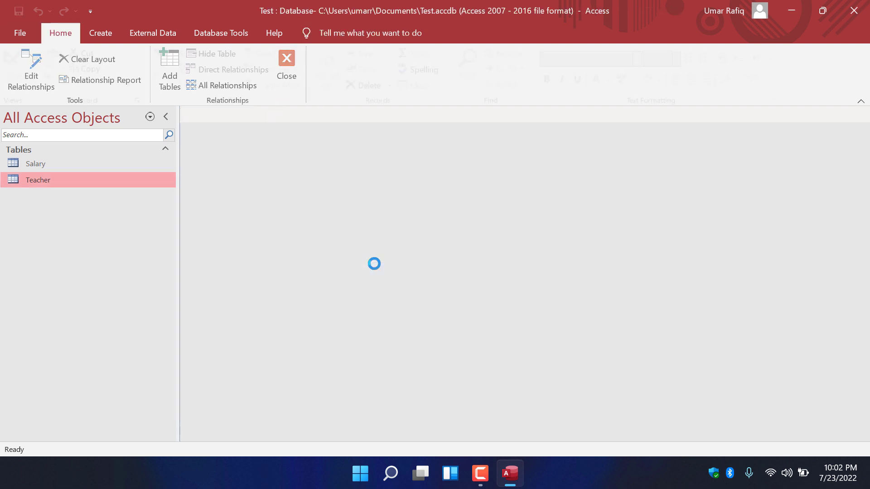
double_click(42, 182)
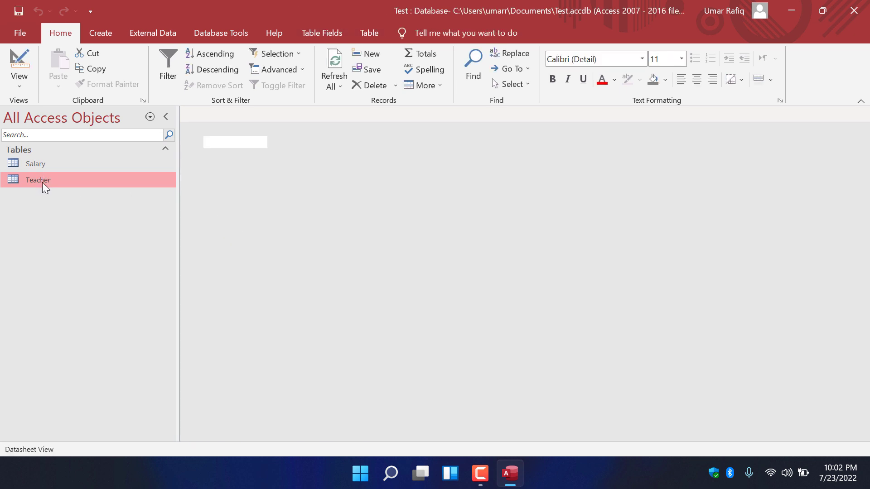
- Expand and collapse the record with TID 100 in the Teacher table to examine its linked salary records
click(199, 142)
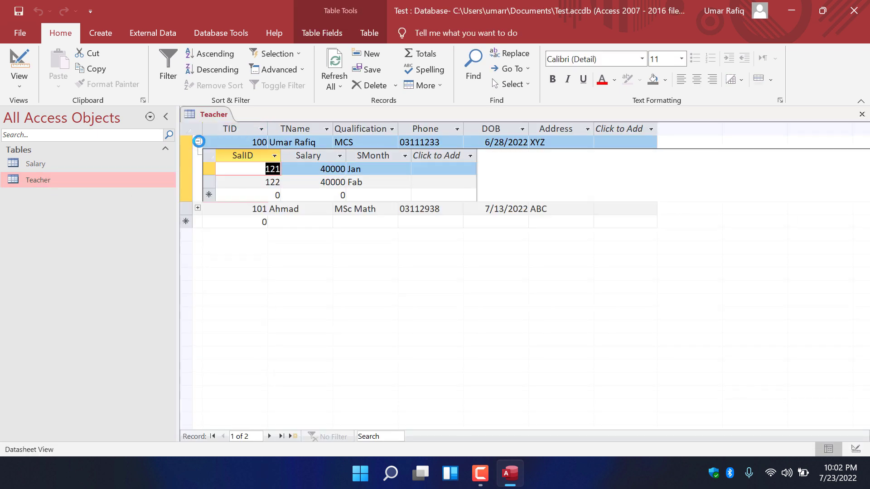
click(198, 142)
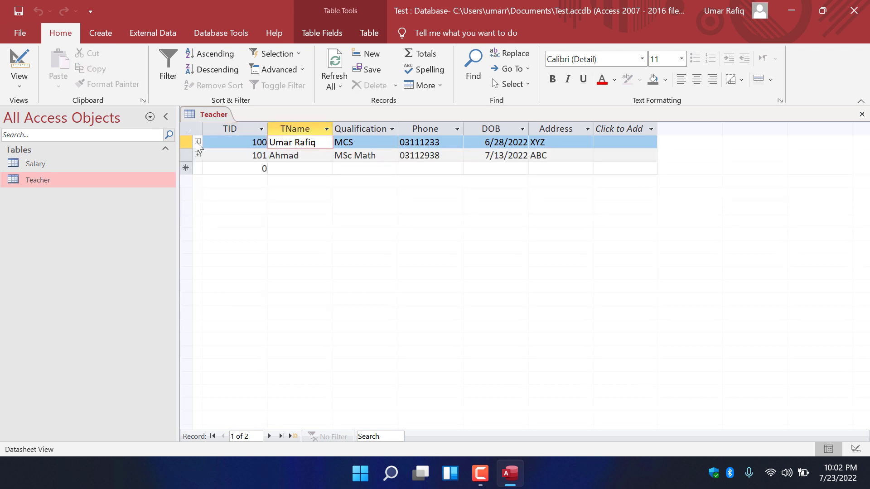
click(197, 142)
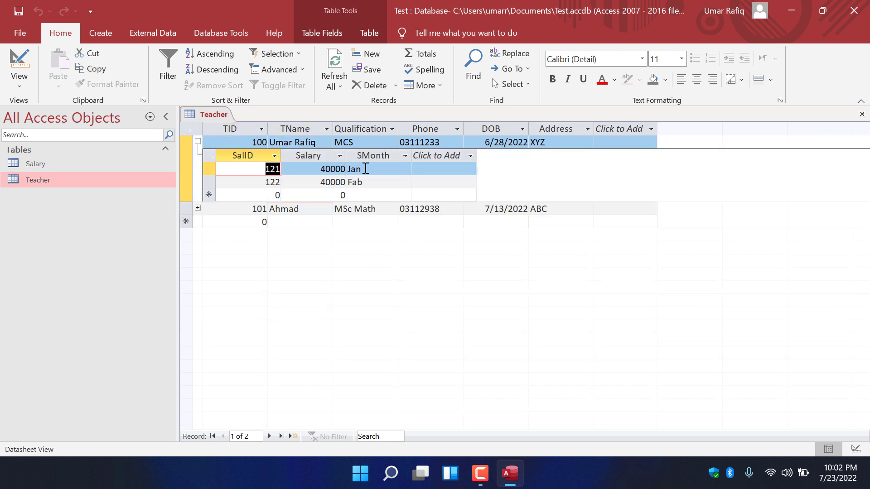
click(253, 142)
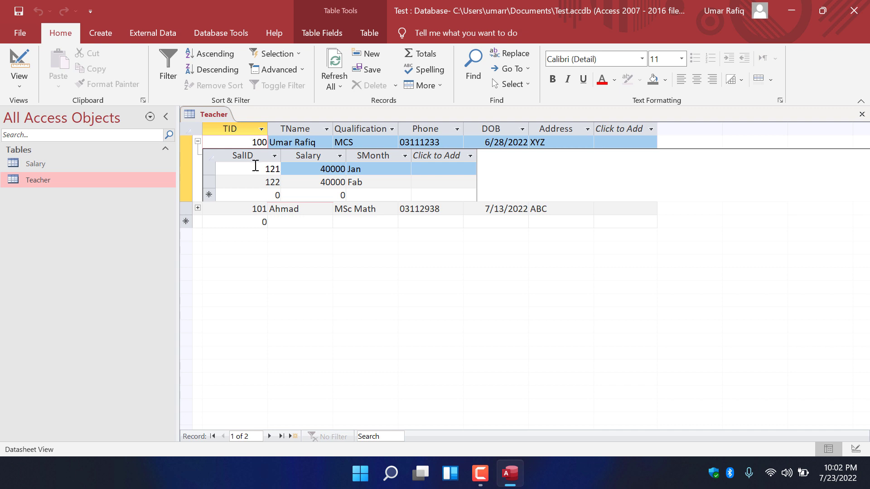
drag(261, 172, 384, 184)
click(384, 183)
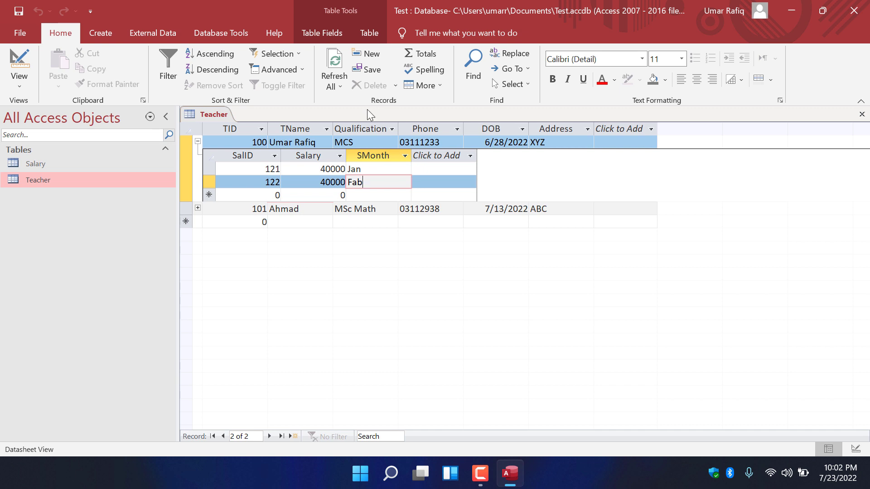
click(274, 155)
click(520, 264)
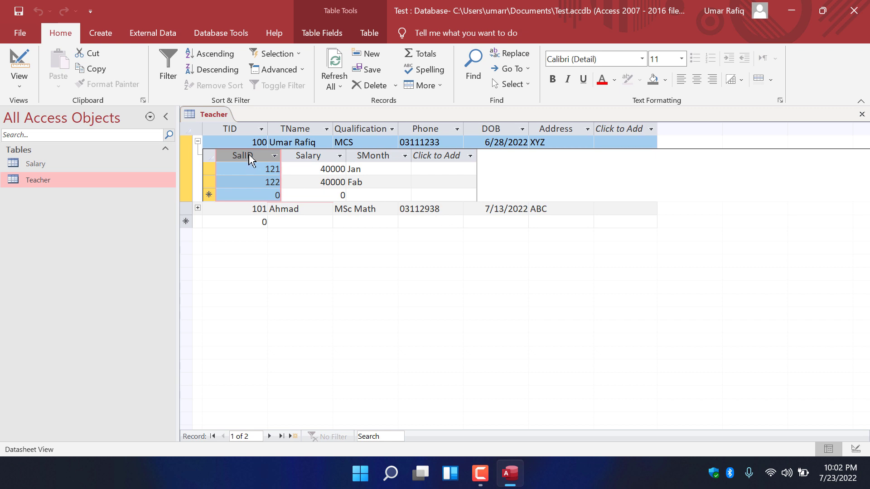
click(198, 143)
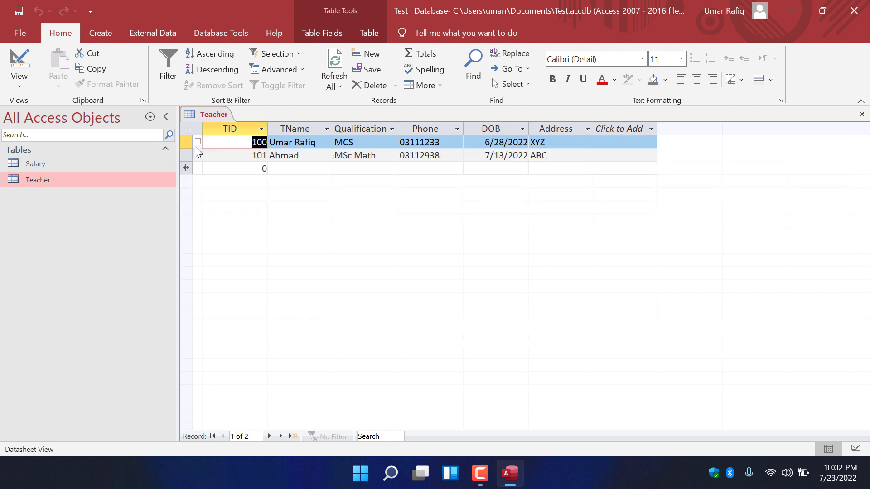
click(197, 142)
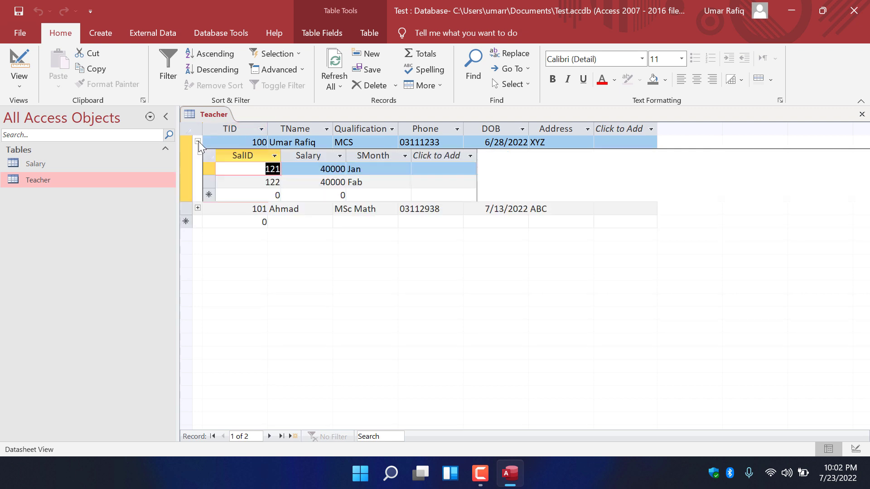